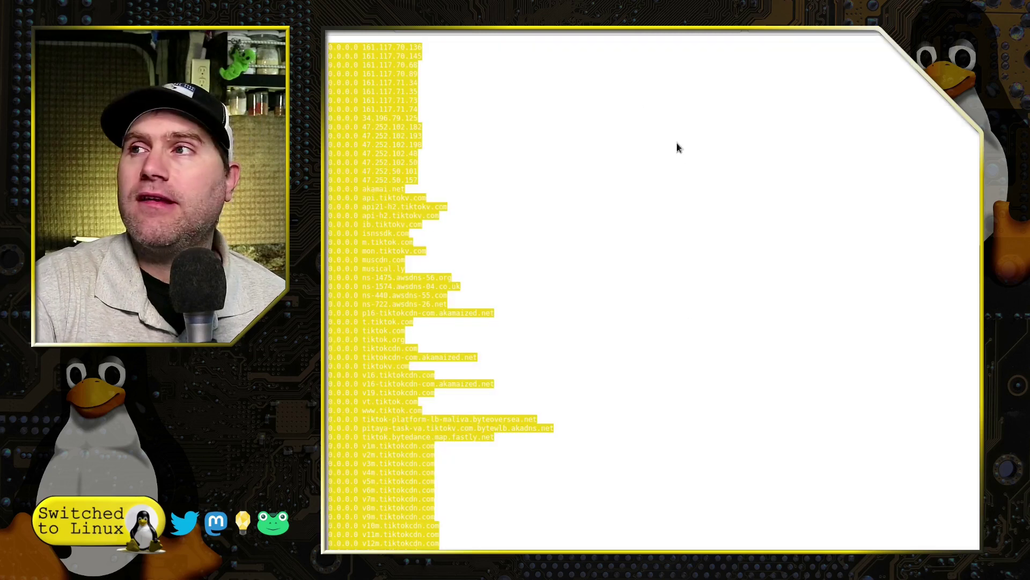
Step: Highlight the 0.0.0.0 prefix and the blocked address 161.117.70.136 in the first blocklist entry
{"action": "left_click", "coordinate": [593, 245]}
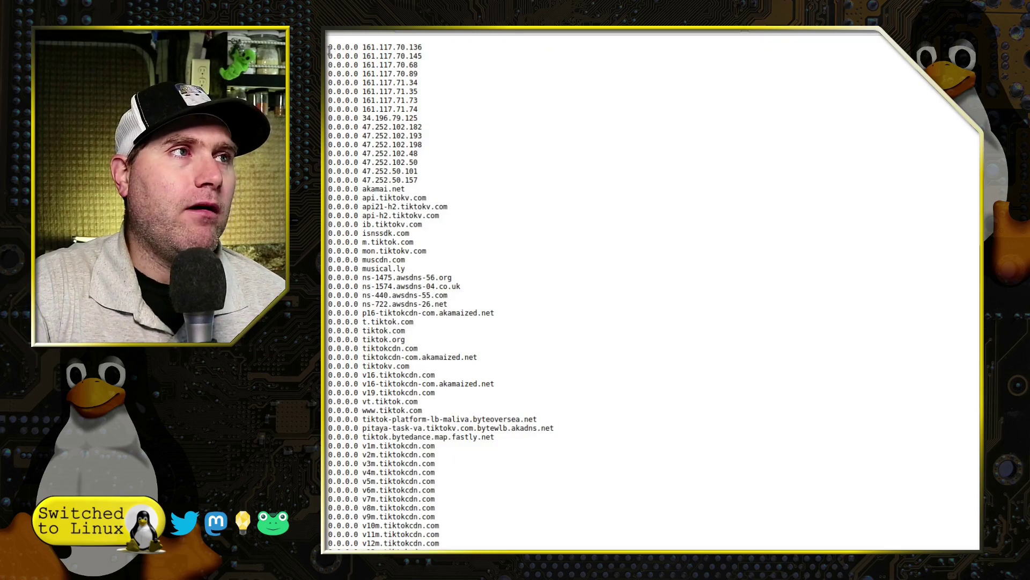
{"action": "left_click_drag", "start_coordinate": [328, 47], "coordinate": [359, 49]}
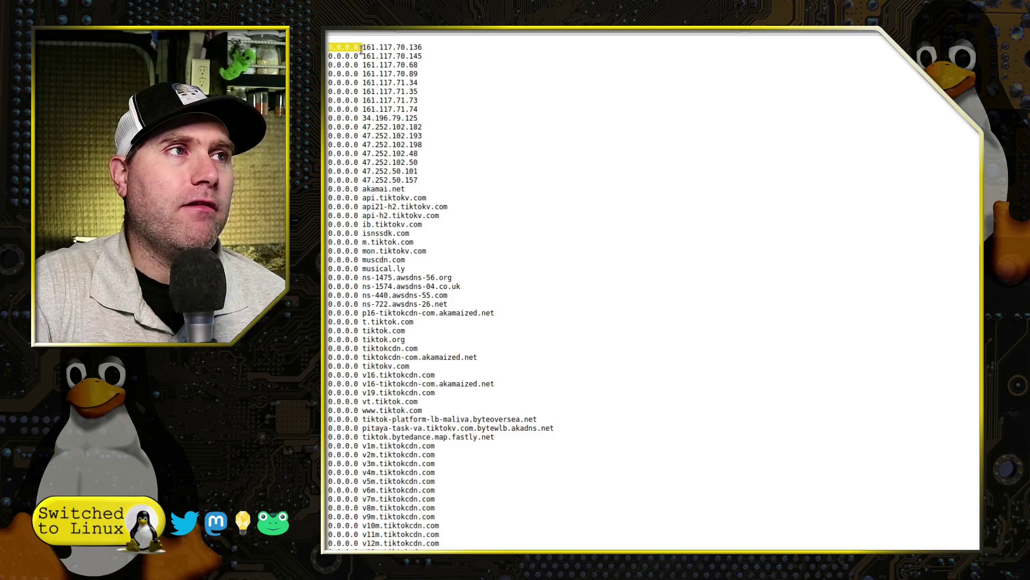
{"action": "left_click", "coordinate": [610, 154]}
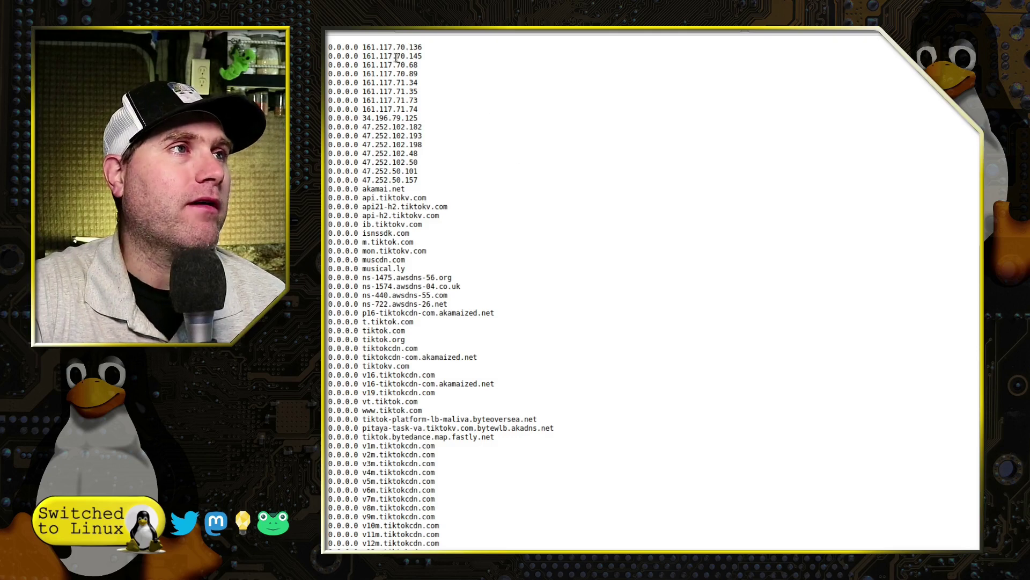
{"action": "left_click_drag", "start_coordinate": [358, 47], "coordinate": [329, 48]}
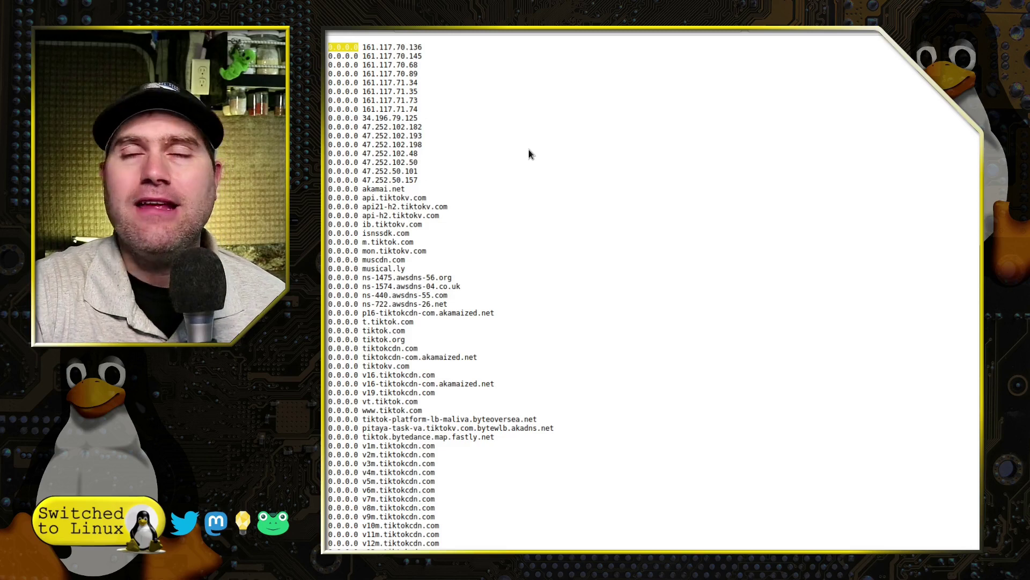
{"action": "left_click_drag", "start_coordinate": [422, 48], "coordinate": [365, 48]}
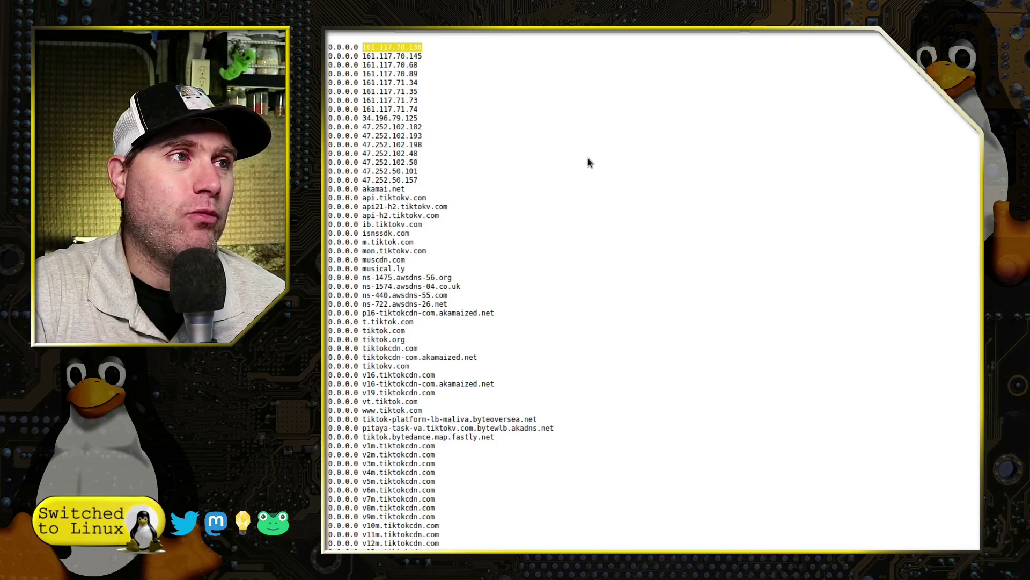
Step: Examine the tiktokcdn.com entries in the blocklist and highlight byteoversea.net in the v1-eu.gts entry
{"action": "scroll", "coordinate": [588, 158], "scroll_direction": "down", "scroll_amount": 5}
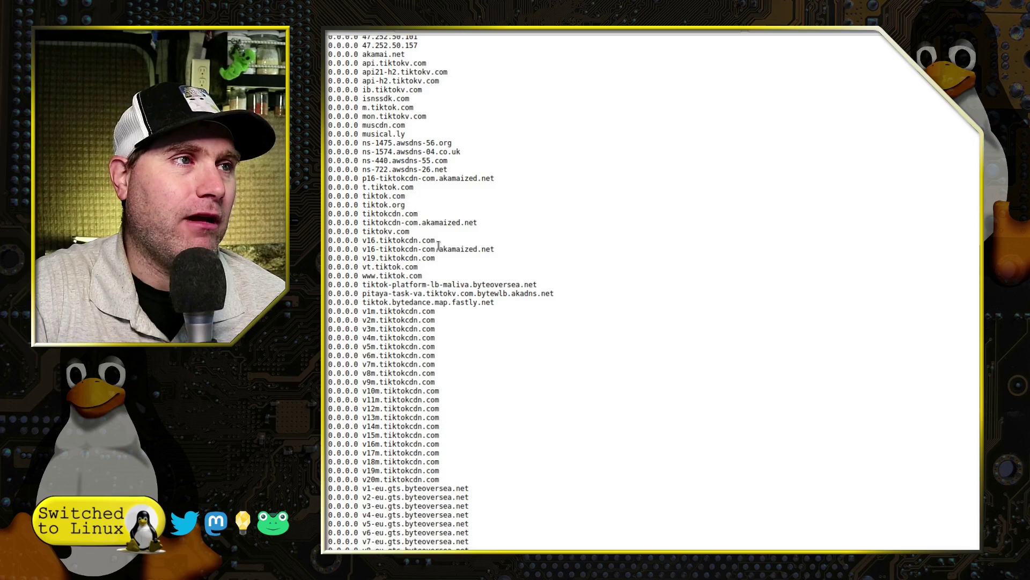
{"action": "left_click_drag", "start_coordinate": [436, 241], "coordinate": [362, 241]}
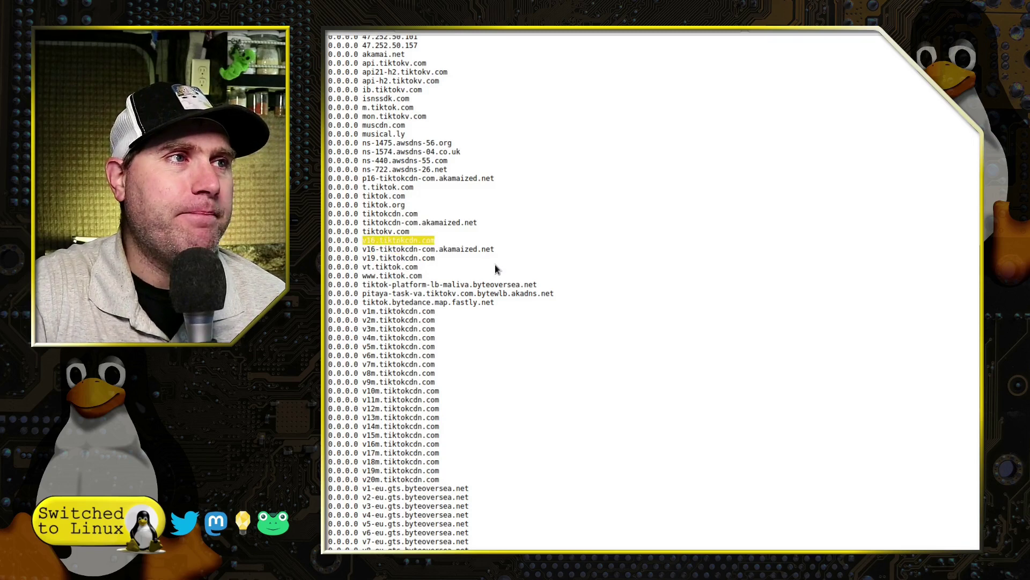
{"action": "left_click_drag", "start_coordinate": [407, 196], "coordinate": [437, 222]}
{"action": "scroll", "coordinate": [626, 267], "scroll_direction": "down", "scroll_amount": 5}
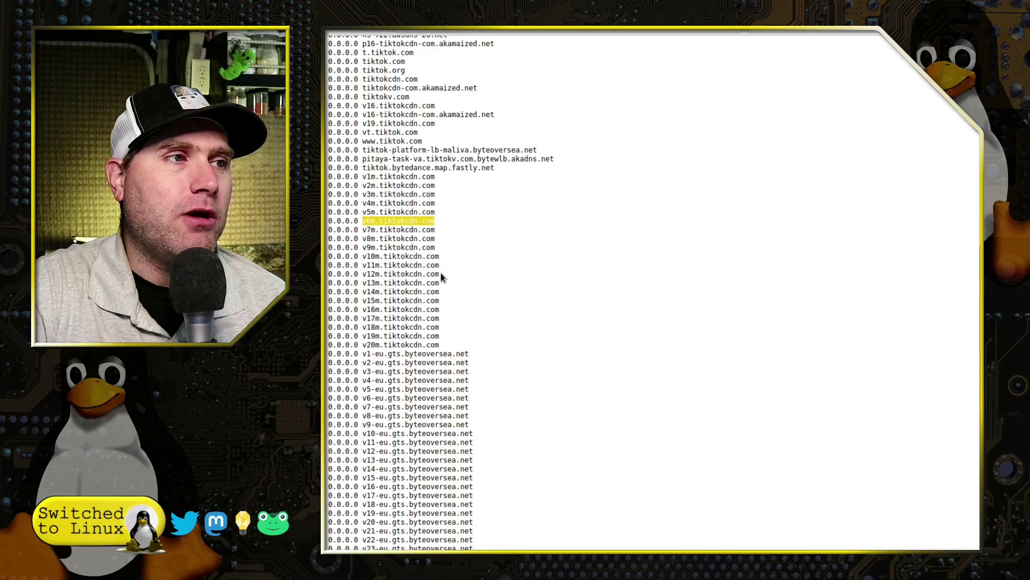
{"action": "scroll", "coordinate": [451, 295], "scroll_direction": "down", "scroll_amount": 5}
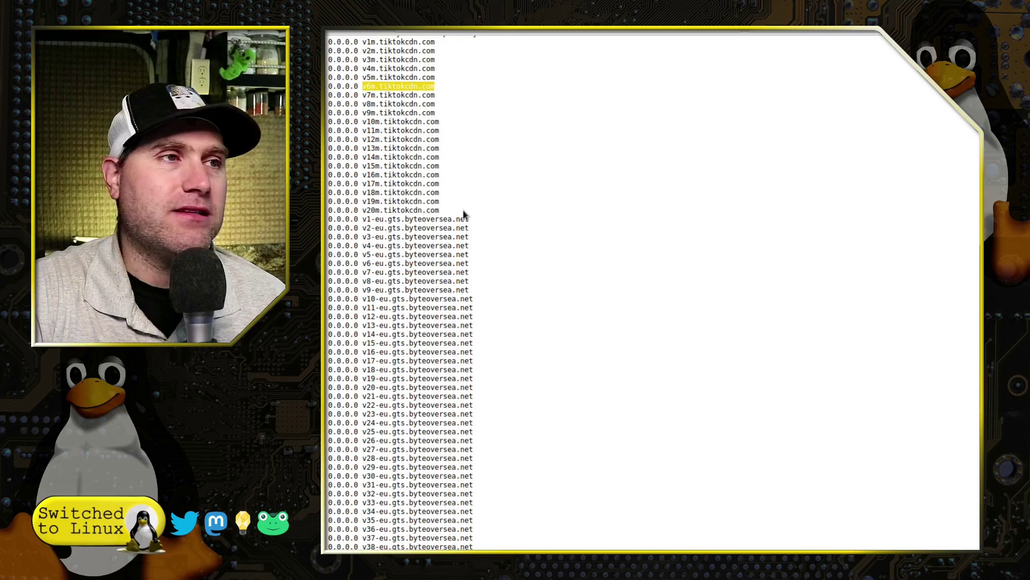
{"action": "scroll", "coordinate": [462, 210], "scroll_direction": "up", "scroll_amount": 3}
{"action": "left_click", "coordinate": [487, 291]}
{"action": "left_click_drag", "start_coordinate": [470, 289], "coordinate": [405, 287]}
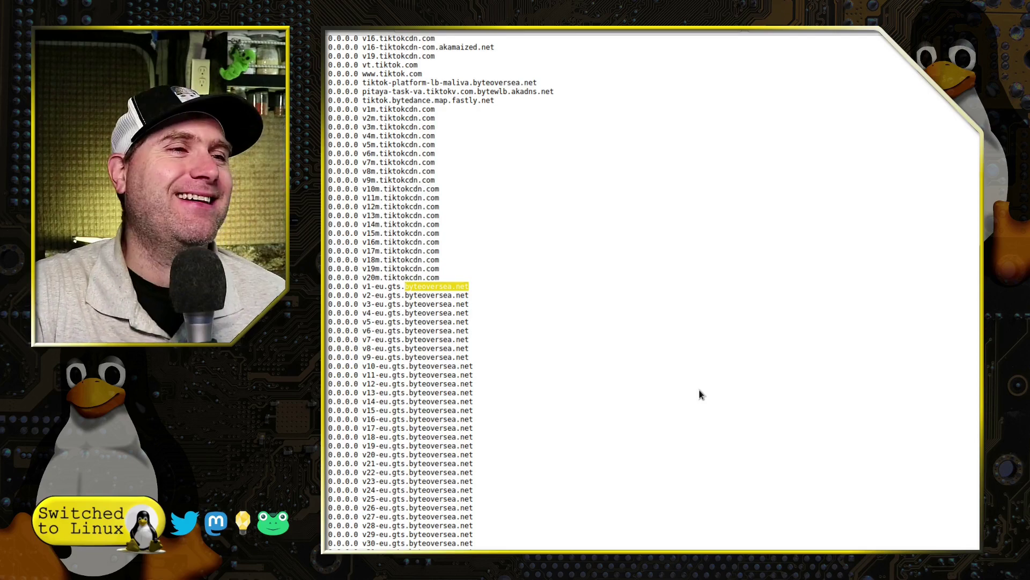
Step: Search the blocklist for analytics.tiktok.com
{"action": "scroll", "coordinate": [698, 392], "scroll_direction": "down", "scroll_amount": 12}
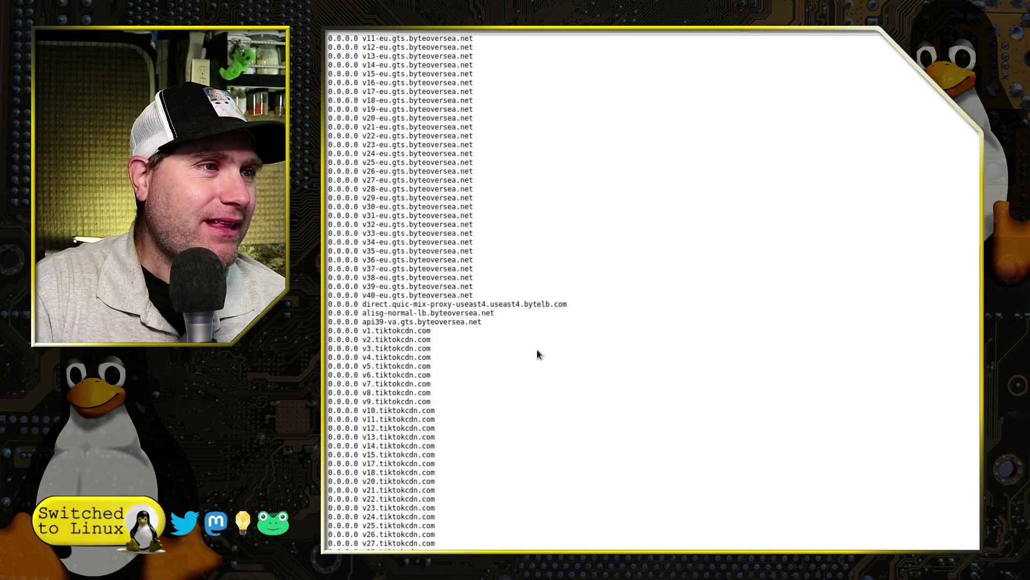
{"action": "scroll", "coordinate": [491, 347], "scroll_direction": "down", "scroll_amount": 20}
{"action": "scroll", "coordinate": [492, 348], "scroll_direction": "down", "scroll_amount": 20}
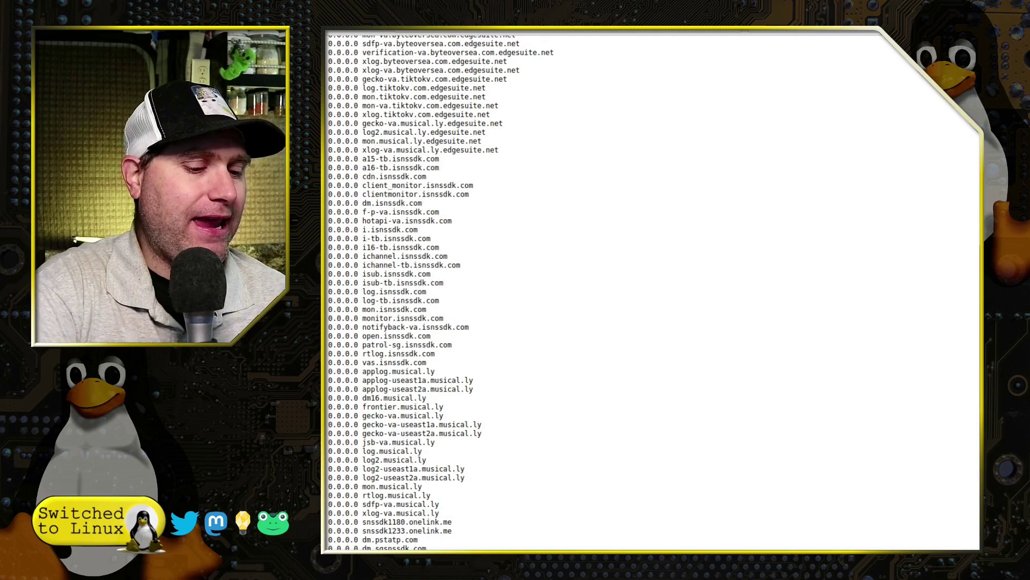
{"action": "type", "text": "analytics.tiktok"}
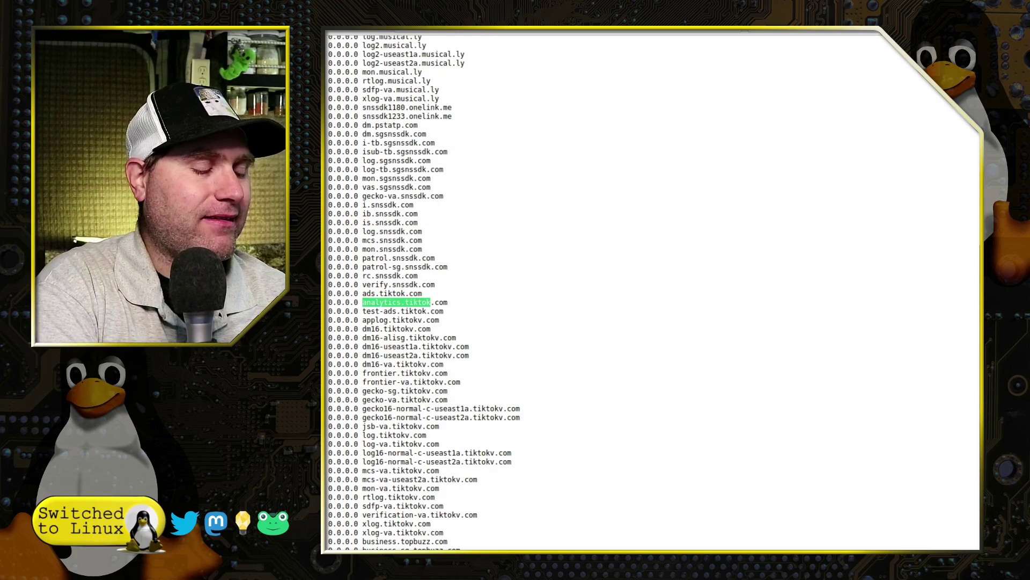
{"action": "type", "text": ".com"}
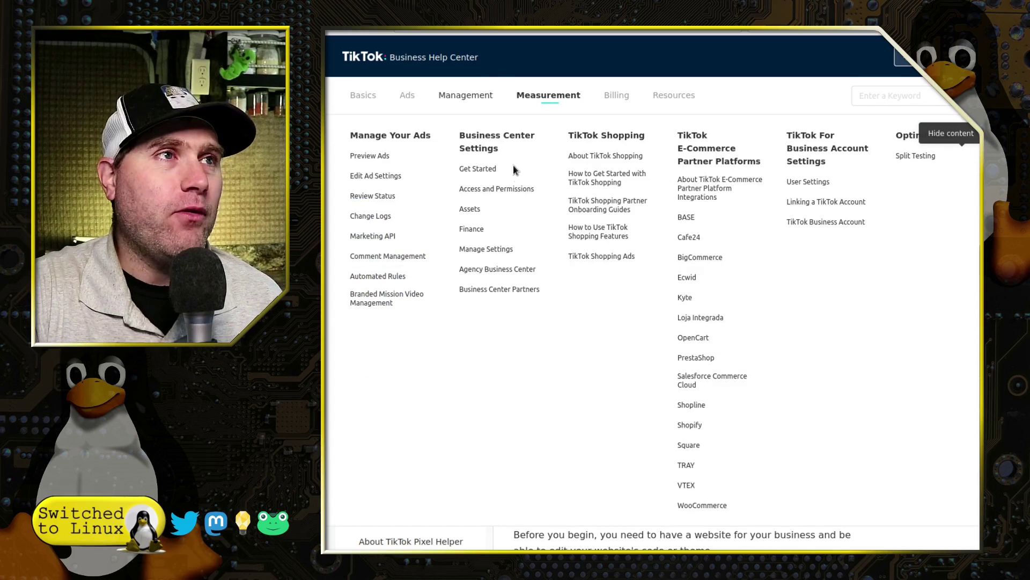
Step: Switch to the TikTok Business Help Center and skim the Get Started with Pixel article, returning to its beginning
{"action": "scroll", "coordinate": [559, 308], "scroll_direction": "down", "scroll_amount": 5}
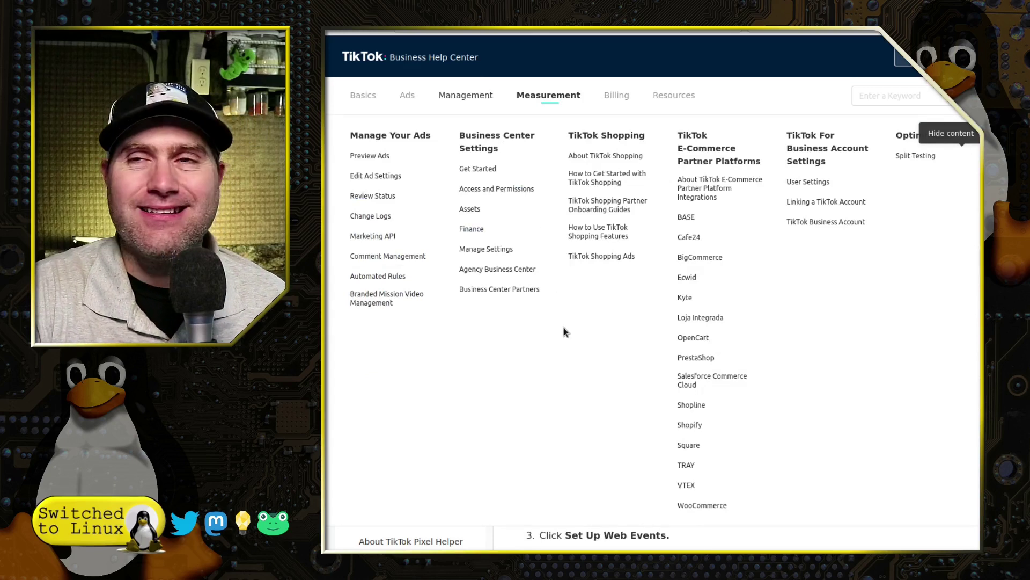
{"action": "scroll", "coordinate": [922, 349], "scroll_direction": "up", "scroll_amount": 5}
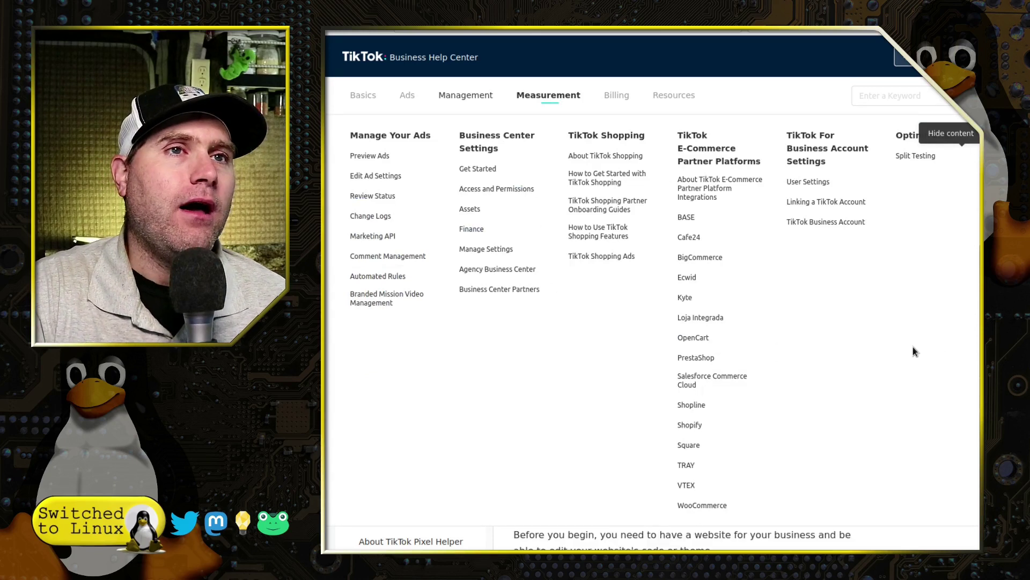
{"action": "scroll", "coordinate": [491, 279], "scroll_direction": "down", "scroll_amount": 10}
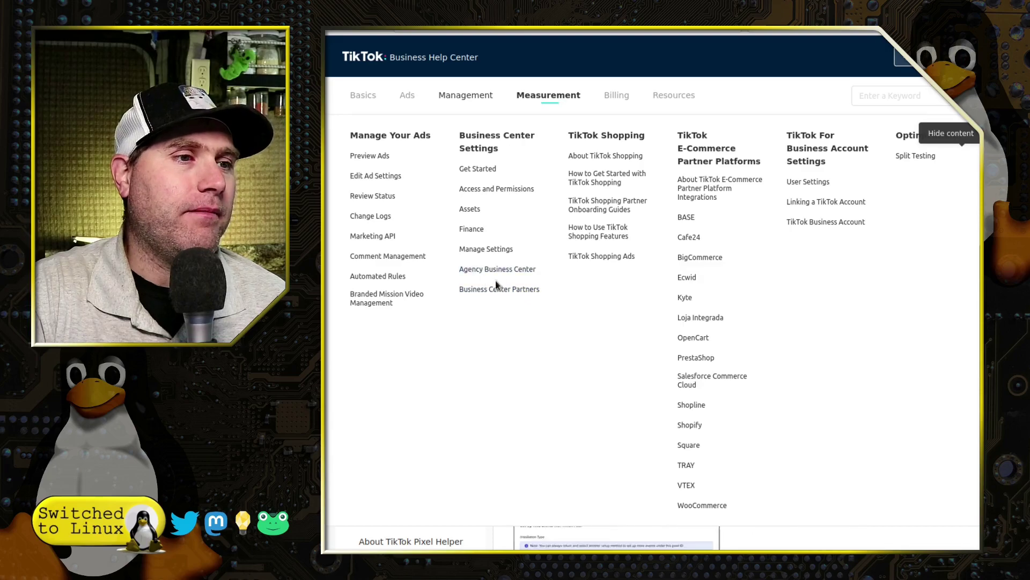
{"action": "scroll", "coordinate": [913, 419], "scroll_direction": "up", "scroll_amount": 15}
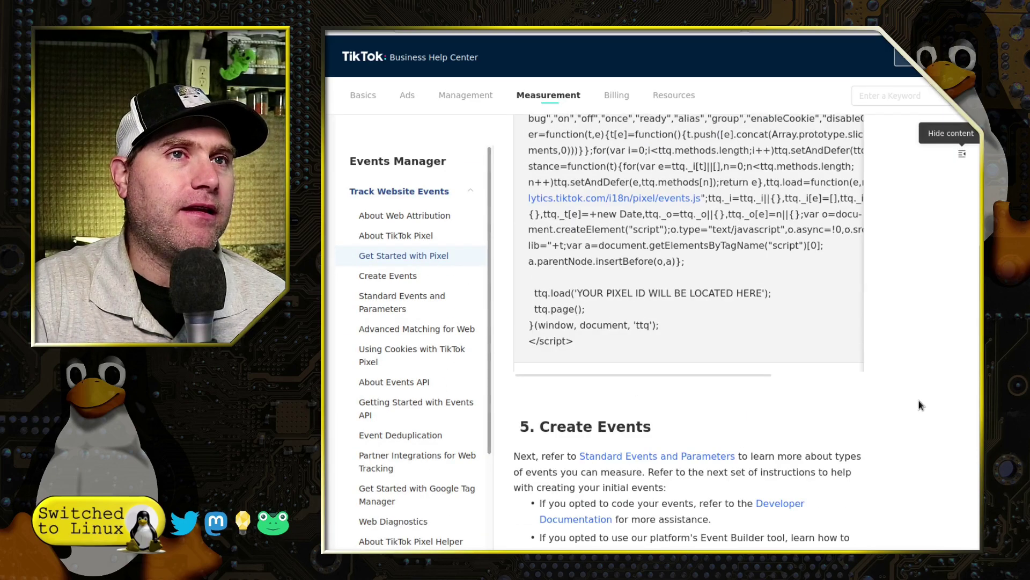
{"action": "scroll", "coordinate": [915, 416], "scroll_direction": "up", "scroll_amount": 15}
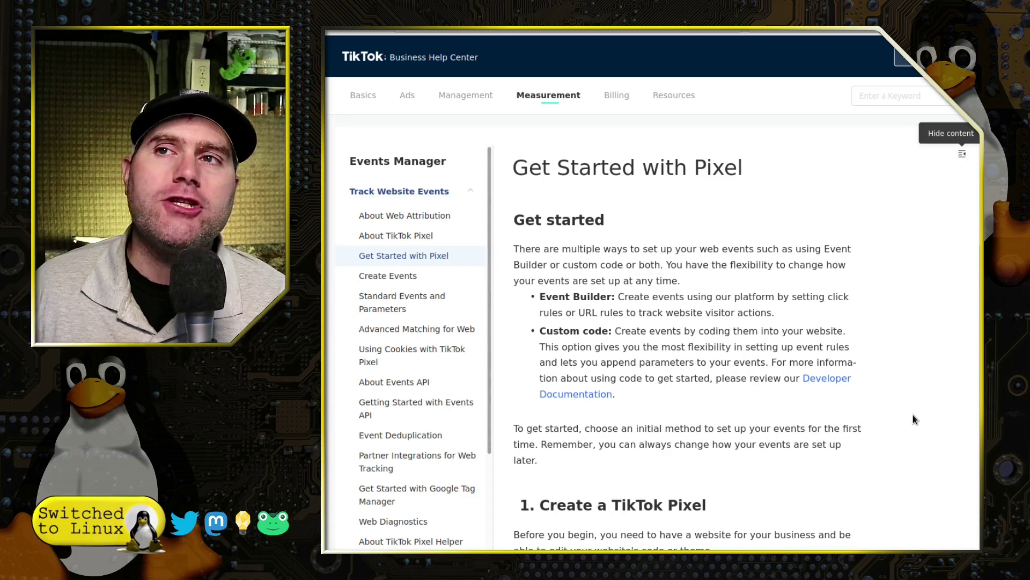
Step: Read the article's instructions on creating a TikTok Pixel, collecting cookie consents and installing the pixel
{"action": "scroll", "coordinate": [856, 311], "scroll_direction": "down", "scroll_amount": 5}
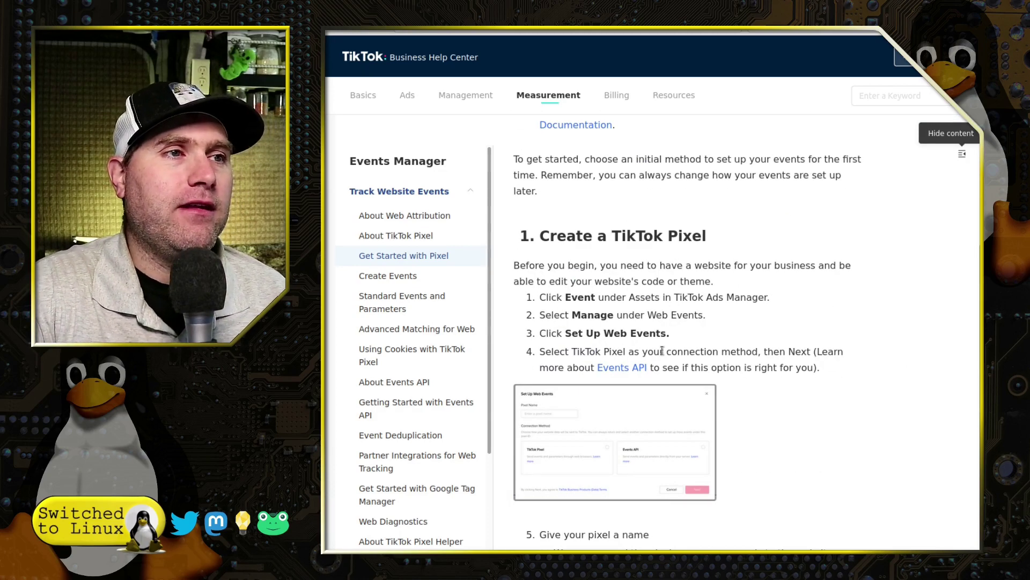
{"action": "scroll", "coordinate": [640, 278], "scroll_direction": "down", "scroll_amount": 10}
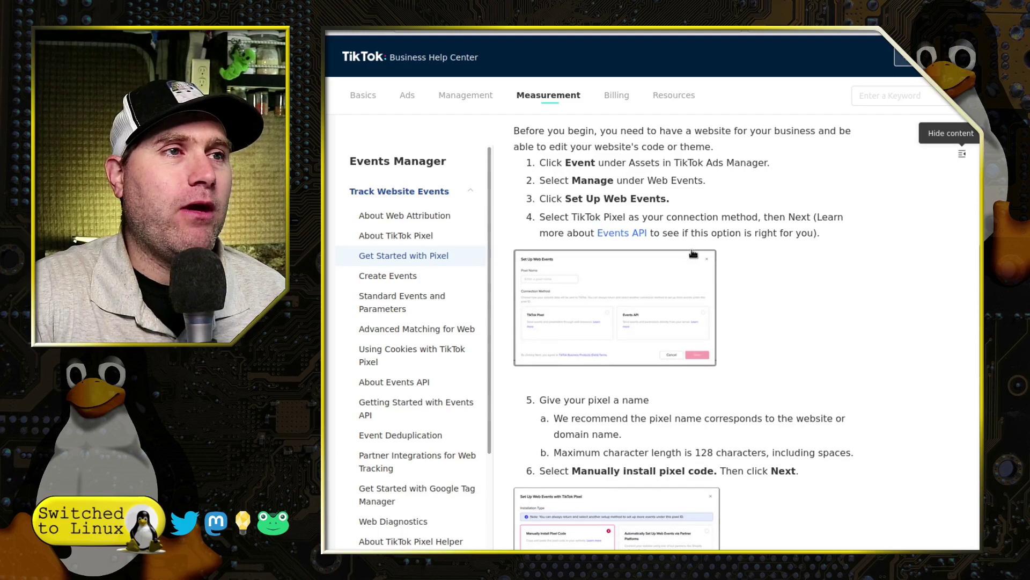
{"action": "scroll", "coordinate": [720, 278], "scroll_direction": "down", "scroll_amount": 4}
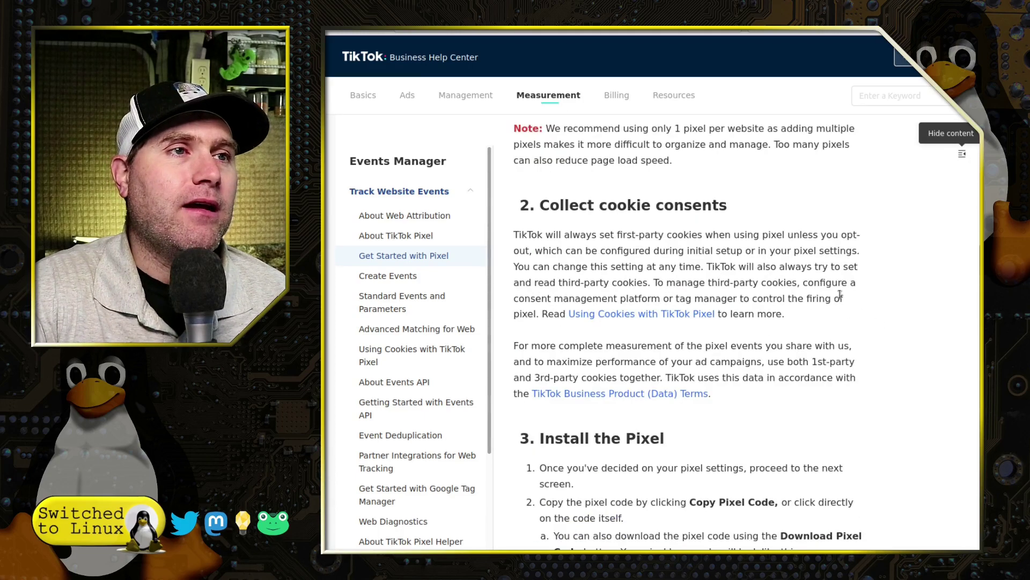
{"action": "scroll", "coordinate": [793, 361], "scroll_direction": "down", "scroll_amount": 5}
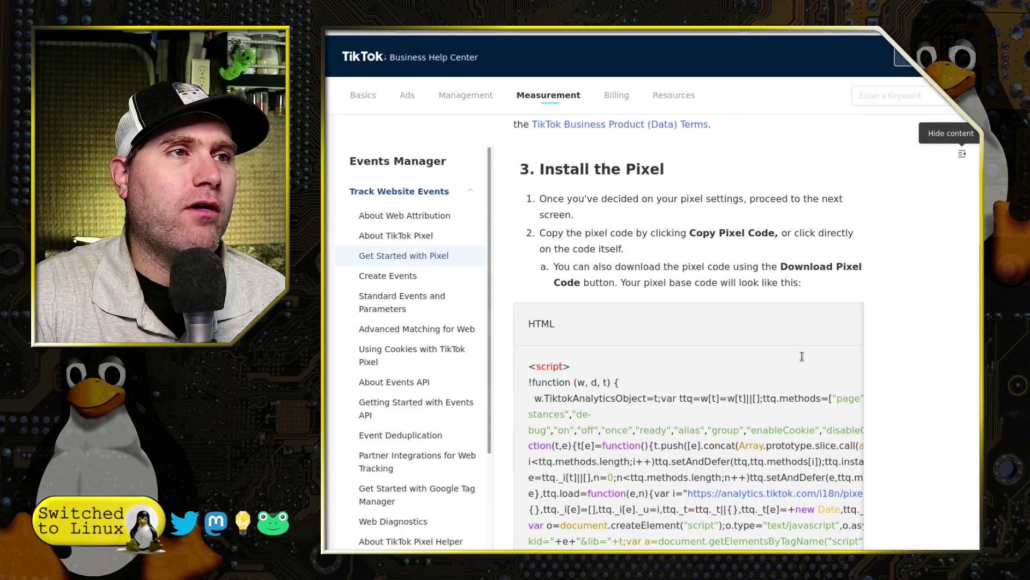
{"action": "scroll", "coordinate": [902, 315], "scroll_direction": "down", "scroll_amount": 3}
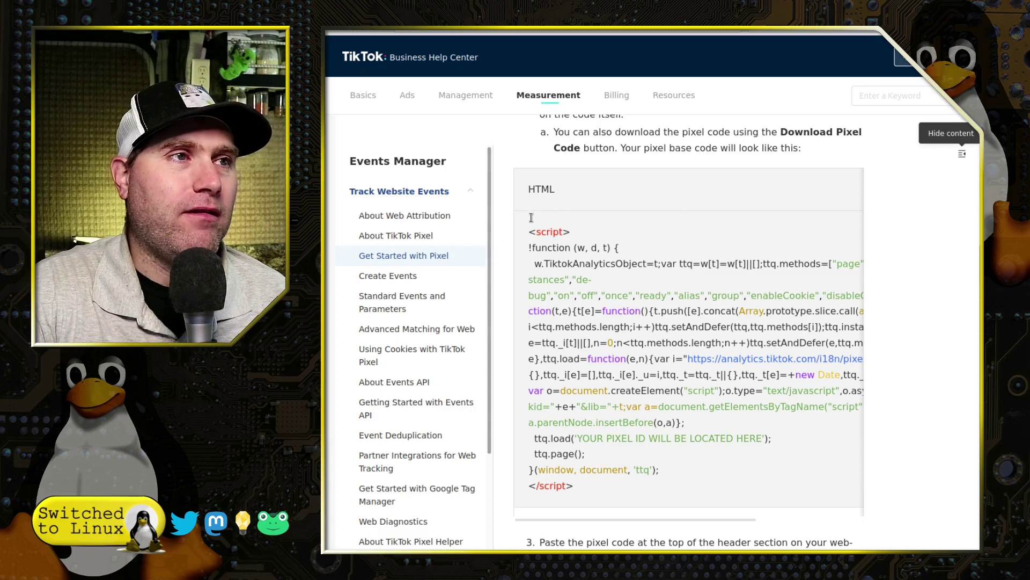
{"action": "left_click_drag", "start_coordinate": [528, 231], "coordinate": [625, 485]}
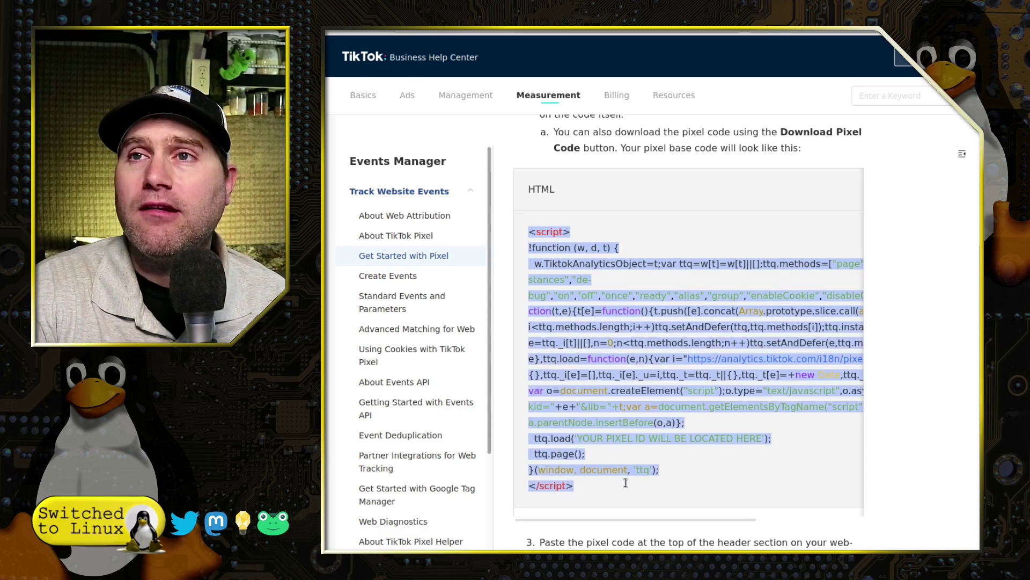
{"action": "left_click", "coordinate": [916, 431]}
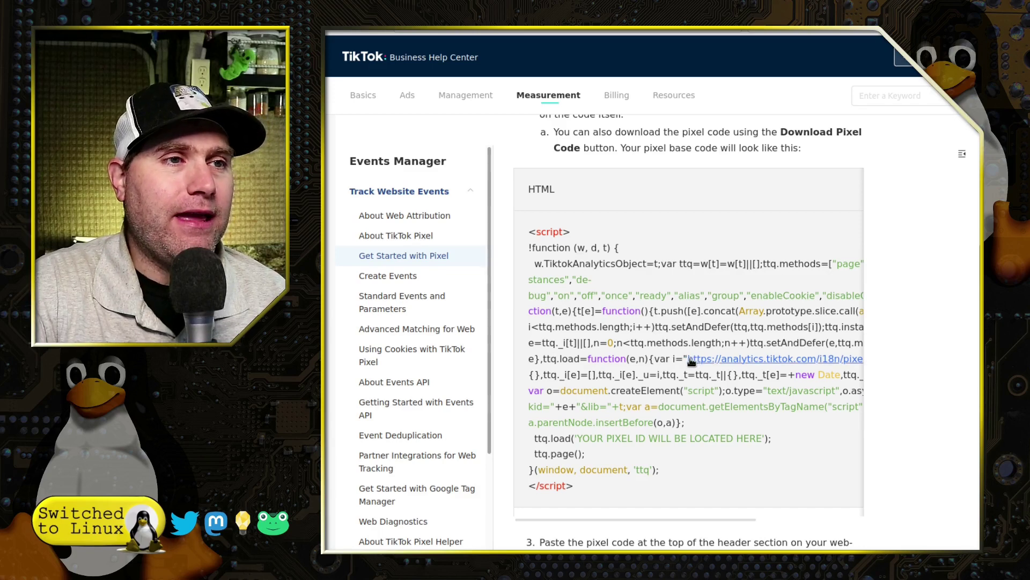
{"action": "left_click_drag", "start_coordinate": [689, 360], "coordinate": [759, 361]}
{"action": "scroll", "coordinate": [750, 463], "scroll_direction": "left", "scroll_amount": 5}
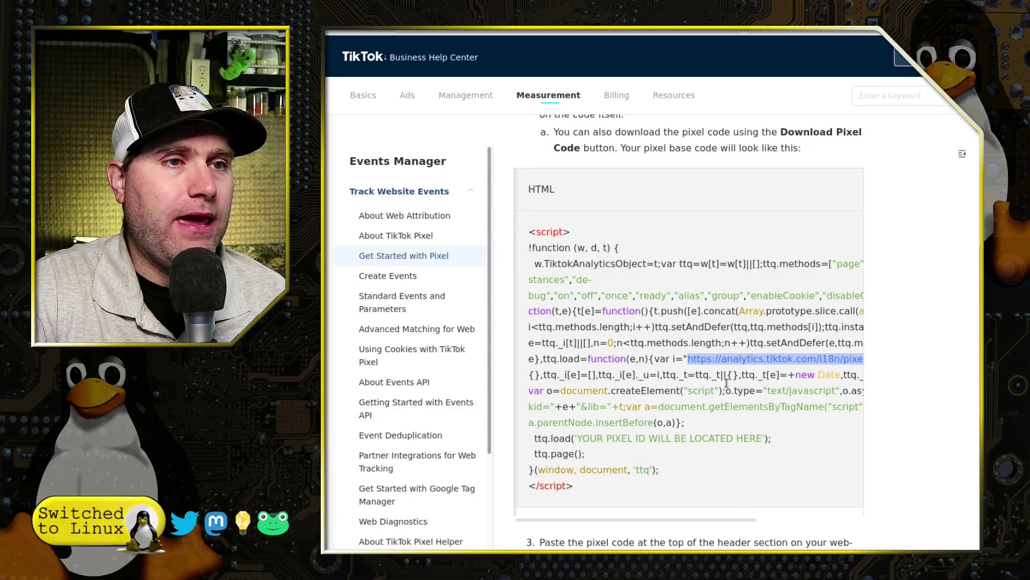
{"action": "left_click_drag", "start_coordinate": [711, 520], "coordinate": [776, 527]}
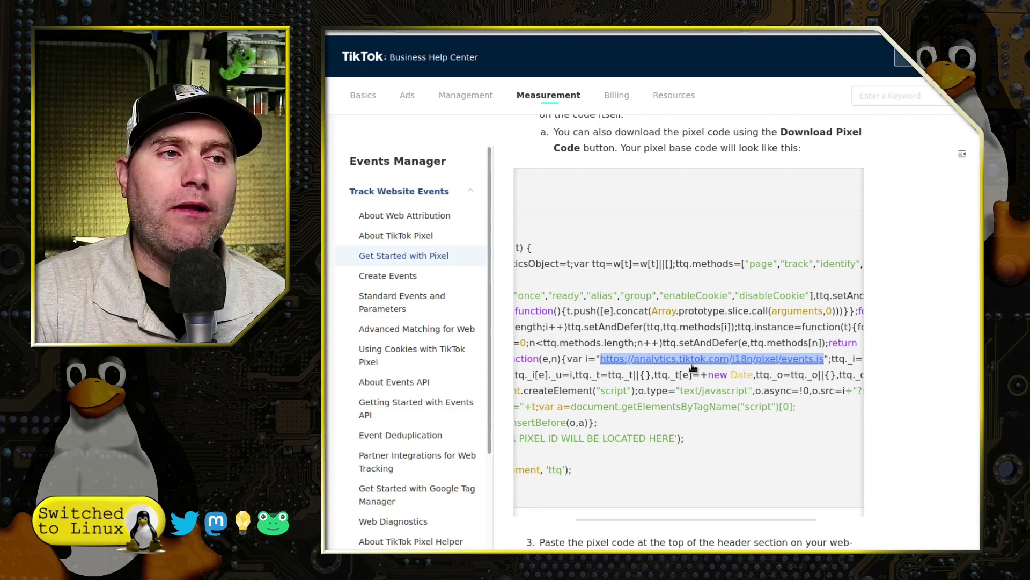
{"action": "left_click", "coordinate": [759, 439]}
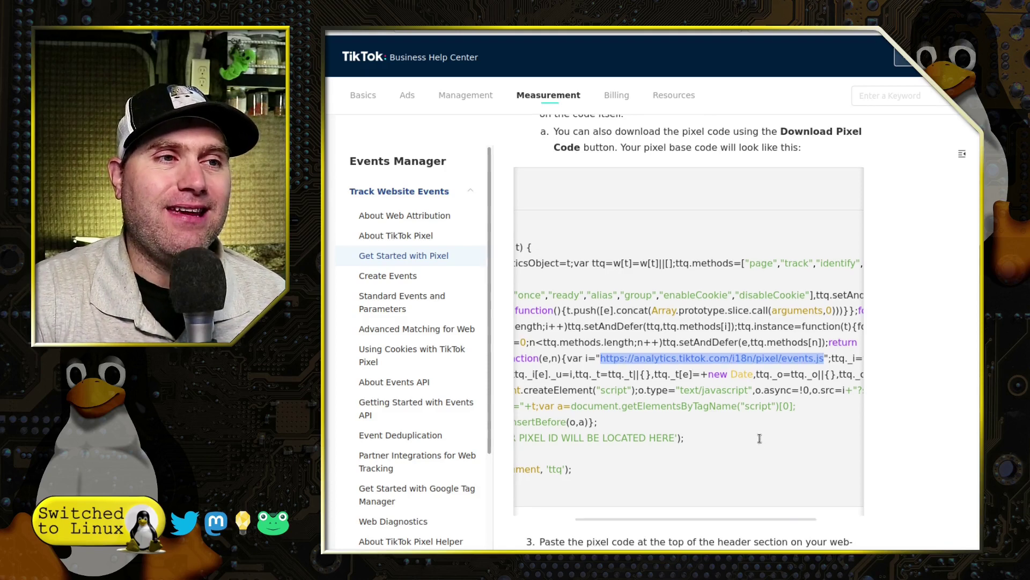
Step: Review the rest of the pixel article, including code placement and Create Events, and return to the blocklist's analytics.tiktok.com entry
{"action": "scroll", "coordinate": [759, 440], "scroll_direction": "down", "scroll_amount": 9}
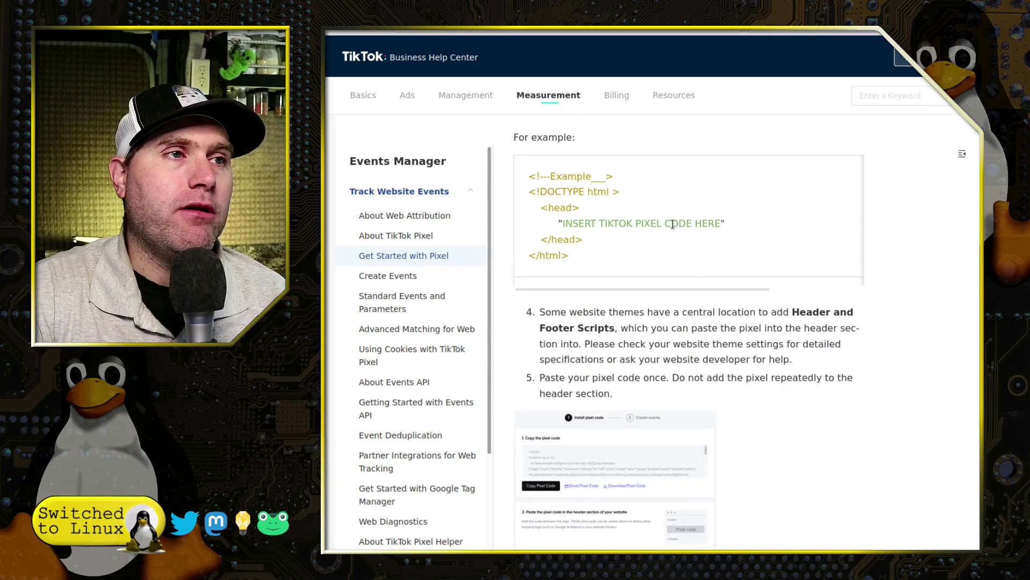
{"action": "scroll", "coordinate": [674, 251], "scroll_direction": "down", "scroll_amount": 15}
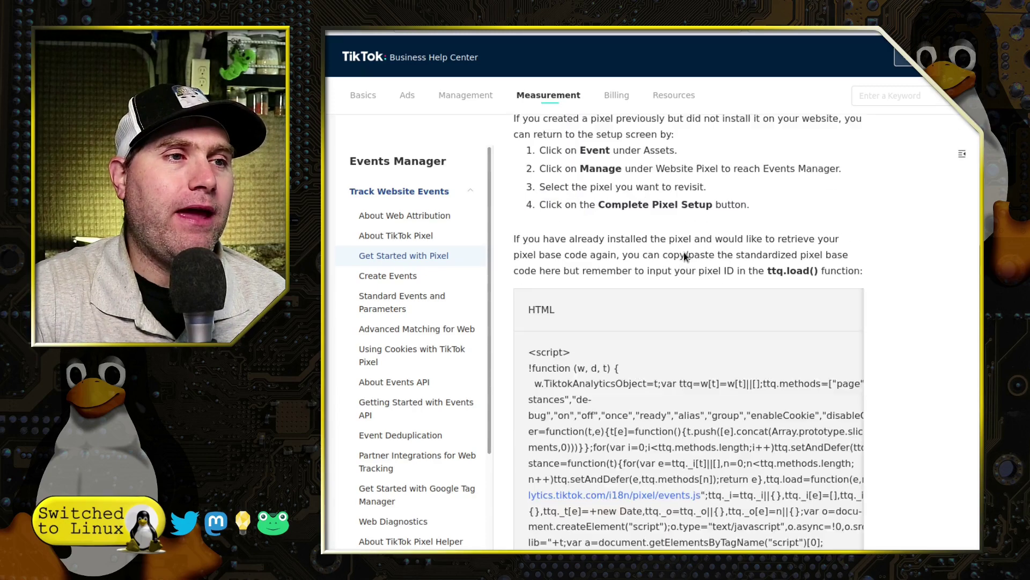
{"action": "scroll", "coordinate": [714, 290], "scroll_direction": "up", "scroll_amount": 3}
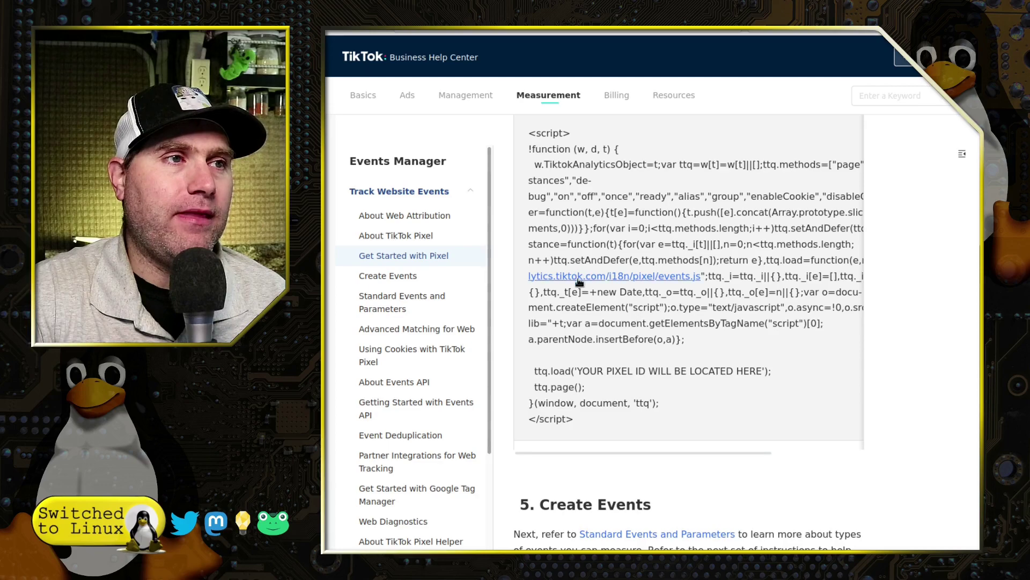
{"action": "scroll", "coordinate": [621, 311], "scroll_direction": "down", "scroll_amount": 15}
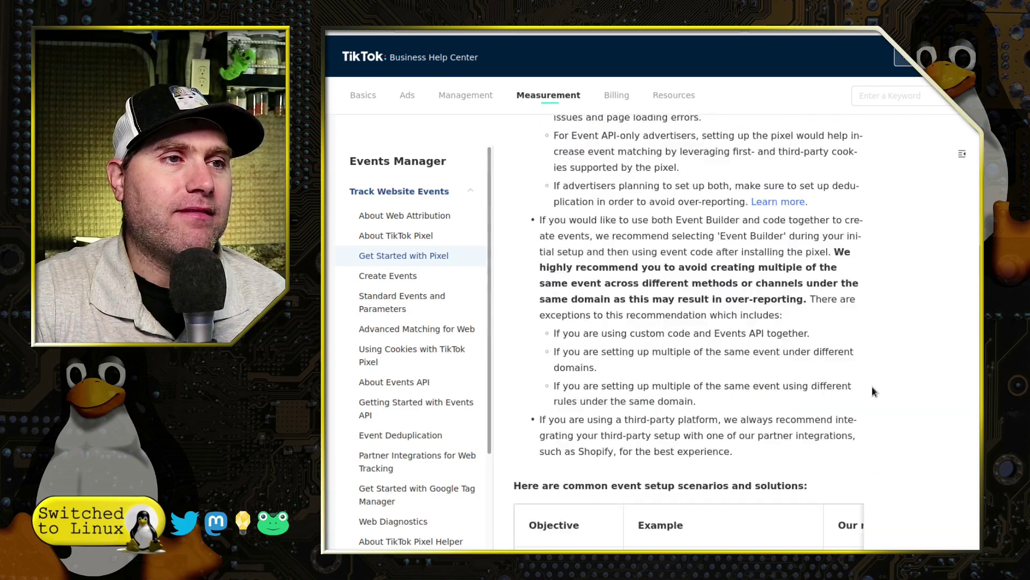
{"action": "scroll", "coordinate": [872, 387], "scroll_direction": "down", "scroll_amount": 10}
{"action": "scroll", "coordinate": [872, 387], "scroll_direction": "up", "scroll_amount": 20}
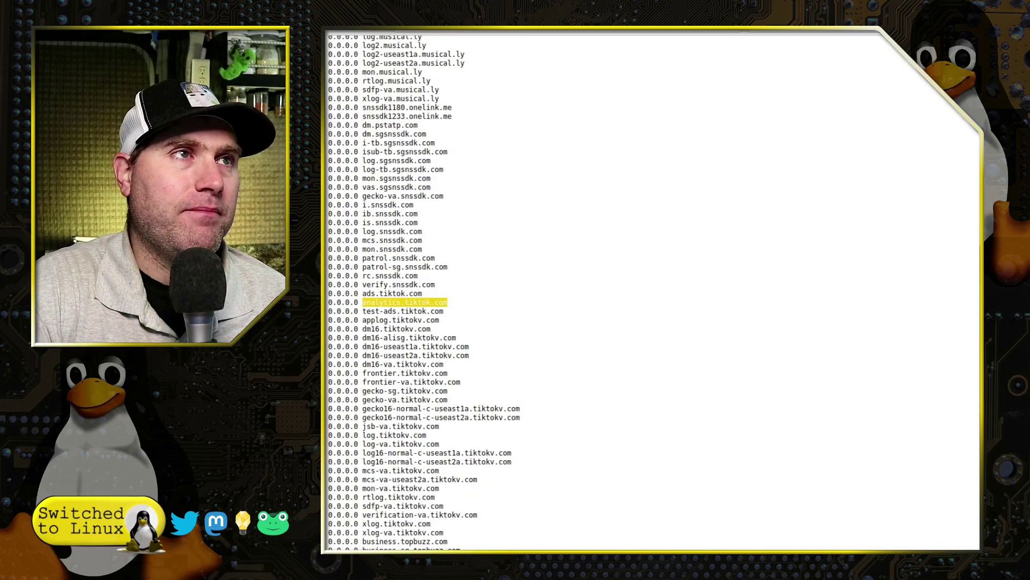
{"action": "scroll", "coordinate": [675, 110], "scroll_direction": "down", "scroll_amount": 15}
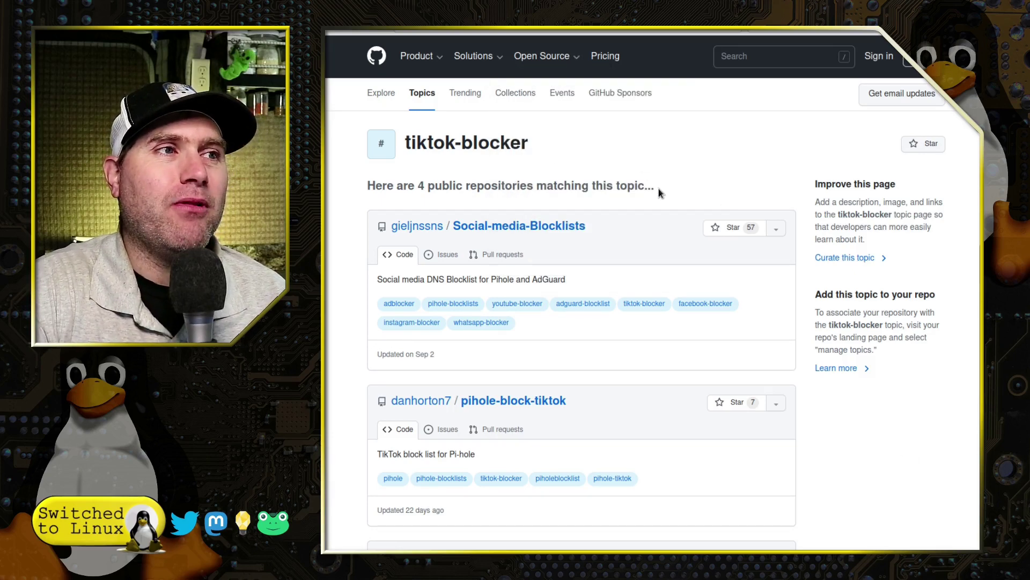
Step: Look through the repositories under GitHub's tiktok-blocker topic, then return to the raw TikTok blocklist
{"action": "scroll", "coordinate": [725, 209], "scroll_direction": "down", "scroll_amount": 7}
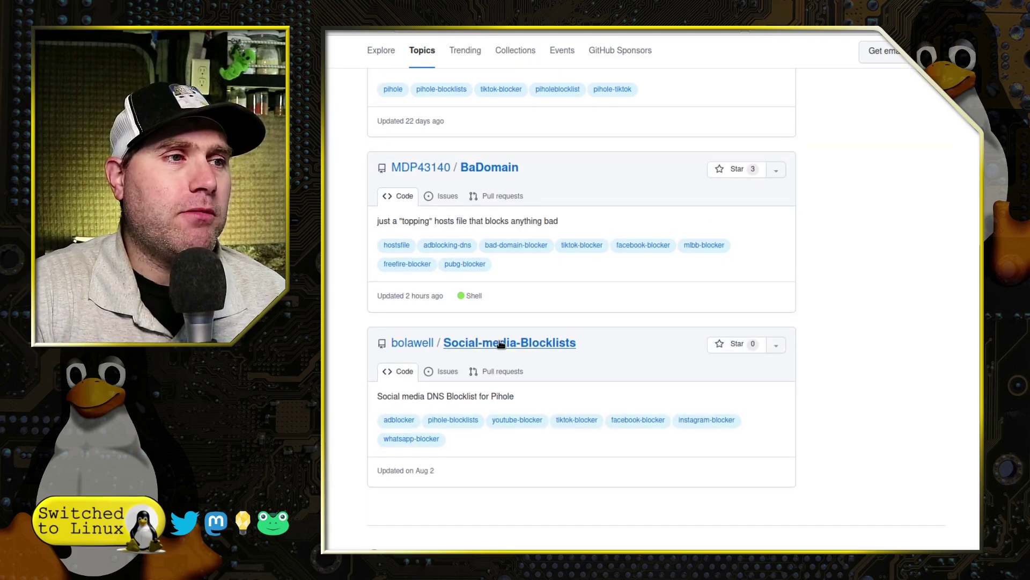
{"action": "scroll", "coordinate": [554, 315], "scroll_direction": "up", "scroll_amount": 1}
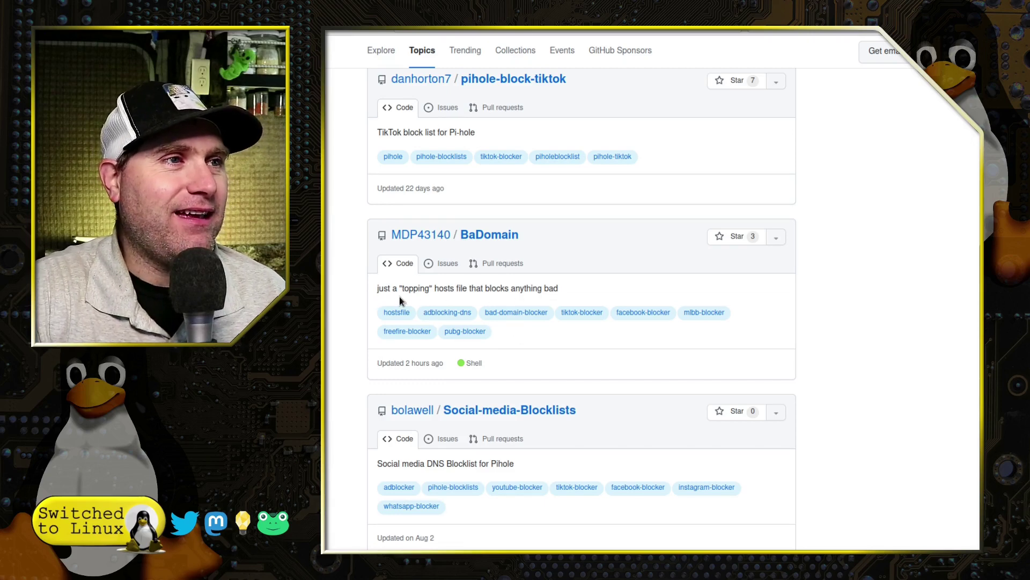
{"action": "scroll", "coordinate": [601, 279], "scroll_direction": "up", "scroll_amount": 4}
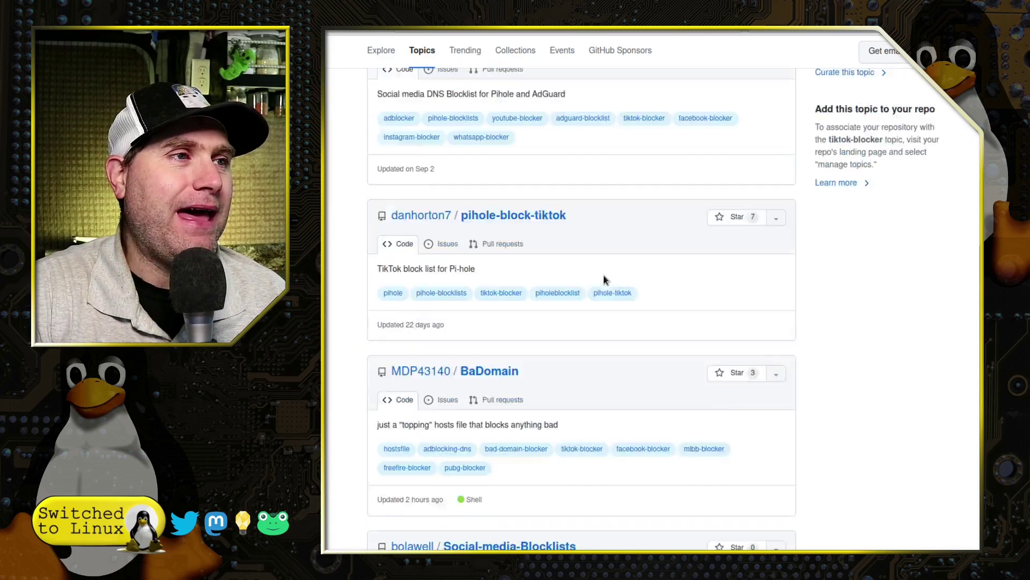
{"action": "scroll", "coordinate": [584, 287], "scroll_direction": "down", "scroll_amount": 1}
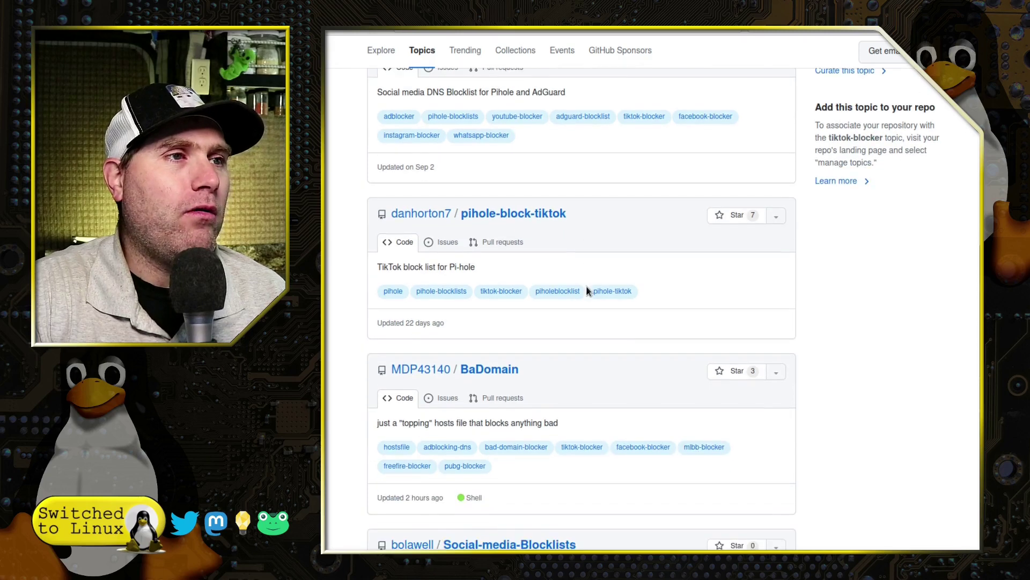
{"action": "scroll", "coordinate": [574, 244], "scroll_direction": "up", "scroll_amount": 1}
{"action": "scroll", "coordinate": [577, 250], "scroll_direction": "up", "scroll_amount": 2}
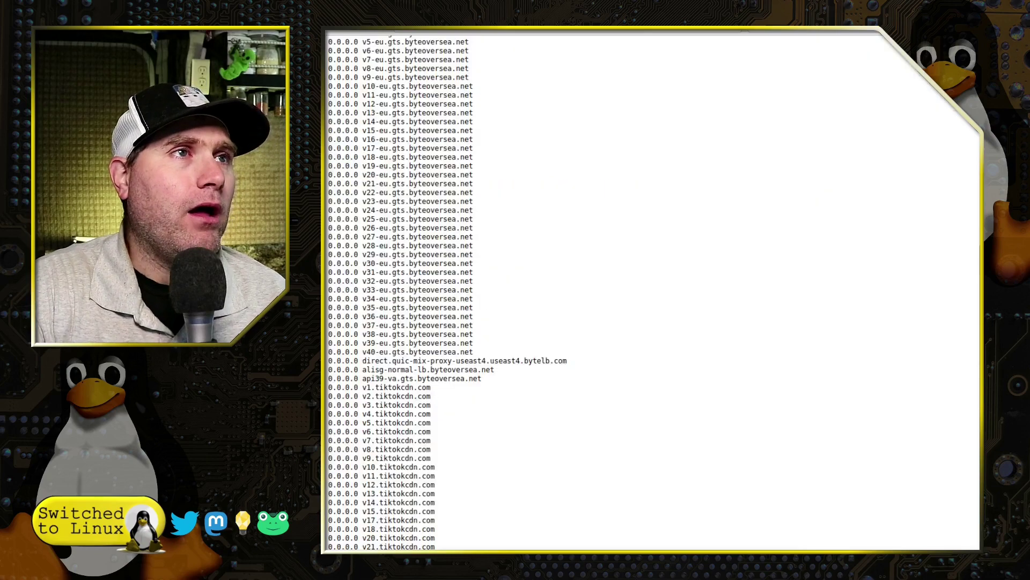
{"action": "scroll", "coordinate": [607, 154], "scroll_direction": "up", "scroll_amount": 5}
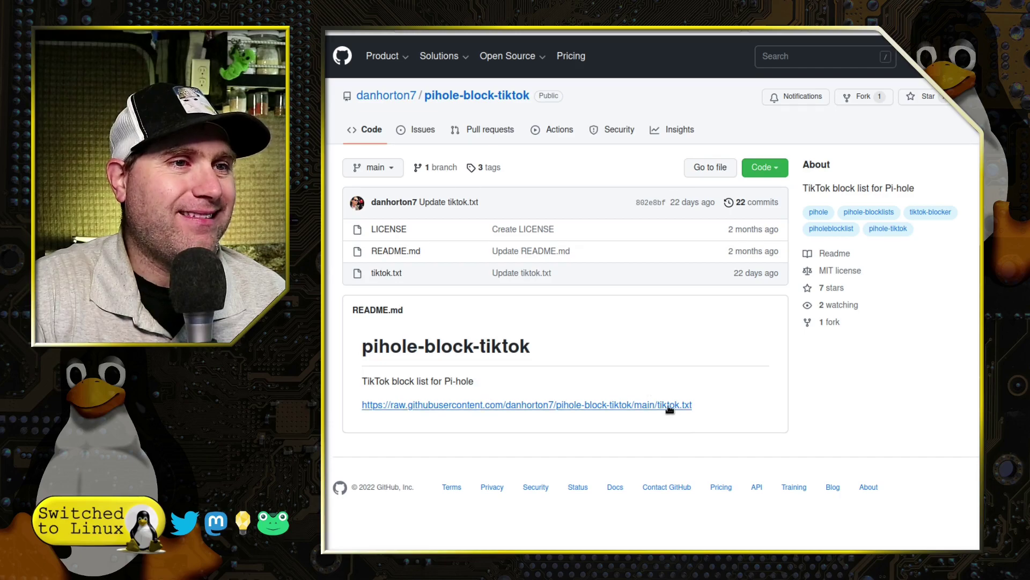
Step: Open the raw tiktok.txt list from the pihole-block-tiktok readme and skim its blocked domains
{"action": "left_click", "coordinate": [687, 405]}
{"action": "scroll", "coordinate": [709, 275], "scroll_direction": "down", "scroll_amount": 20}
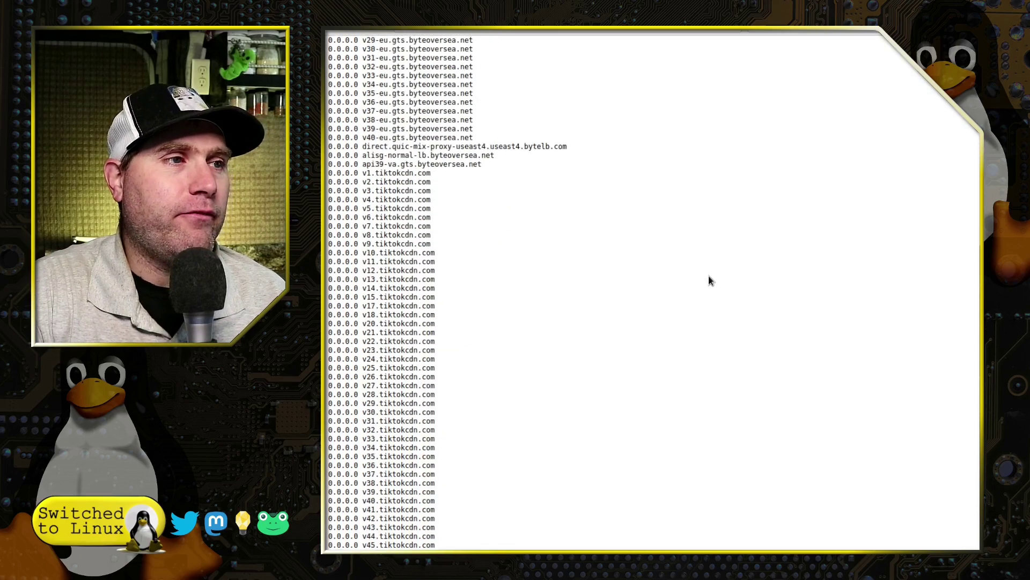
{"action": "scroll", "coordinate": [716, 282], "scroll_direction": "down", "scroll_amount": 20}
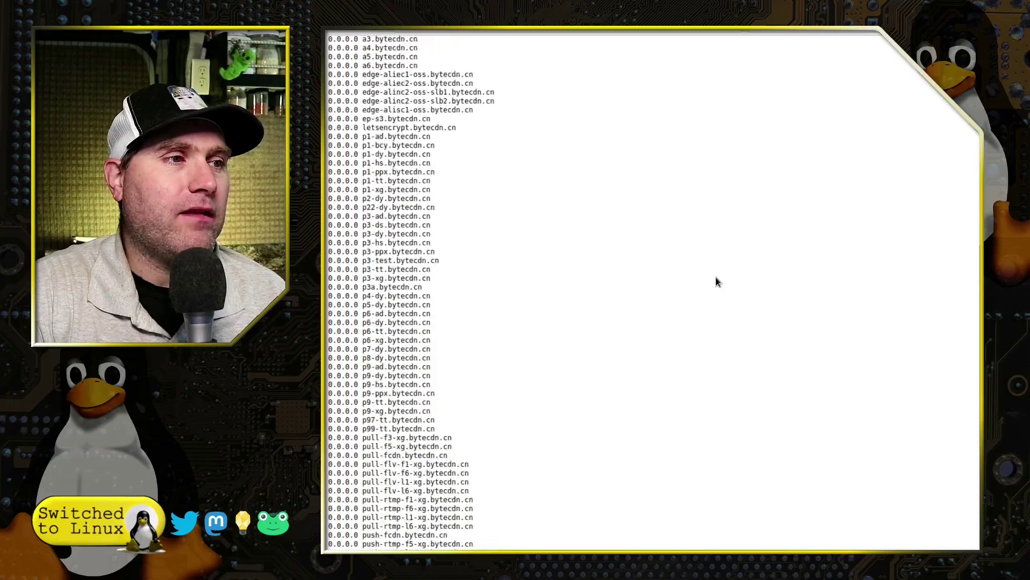
{"action": "scroll", "coordinate": [716, 282], "scroll_direction": "down", "scroll_amount": 20}
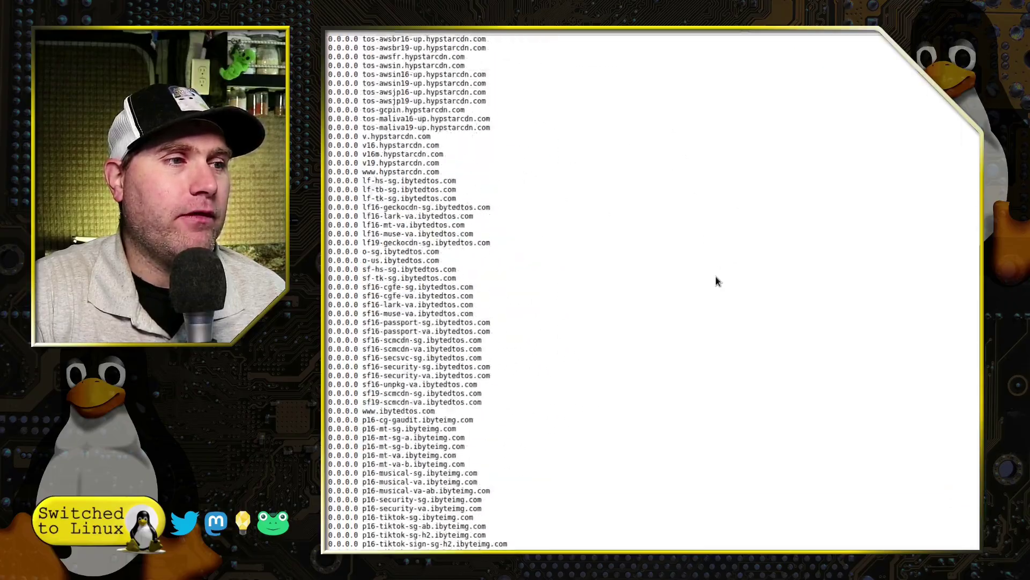
{"action": "scroll", "coordinate": [716, 281], "scroll_direction": "down", "scroll_amount": 20}
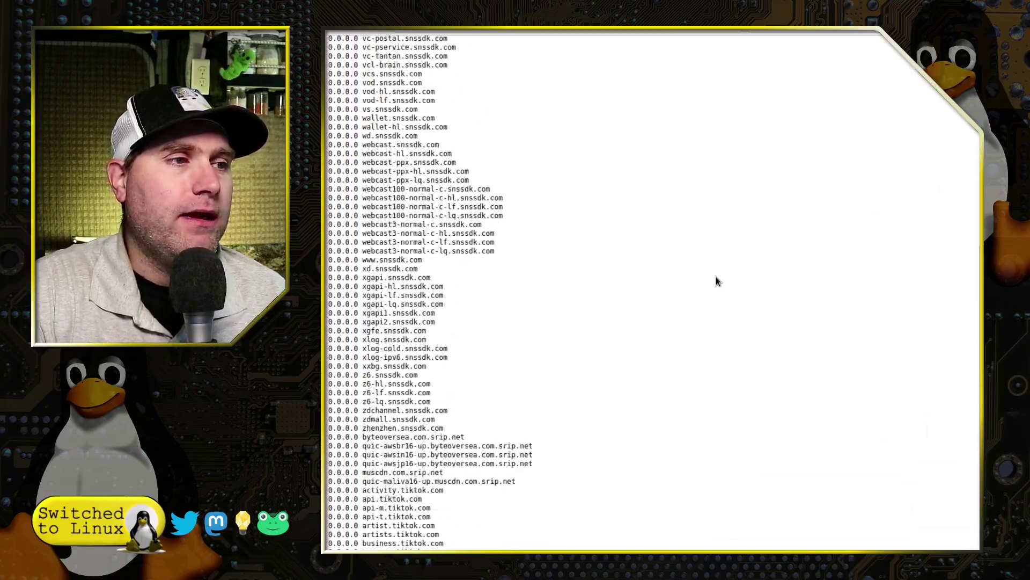
{"action": "scroll", "coordinate": [716, 281], "scroll_direction": "down", "scroll_amount": 20}
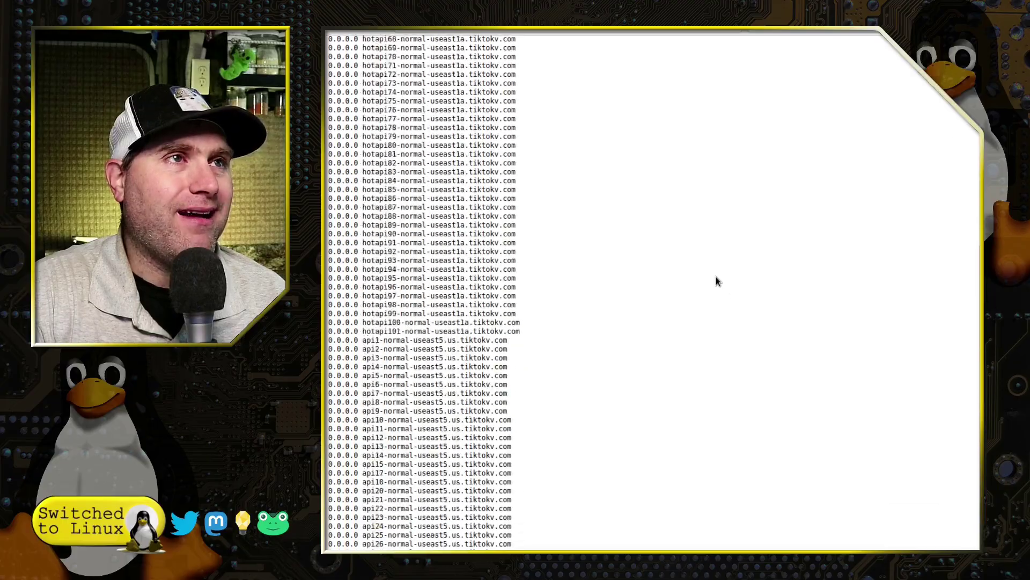
{"action": "scroll", "coordinate": [717, 280], "scroll_direction": "down", "scroll_amount": 20}
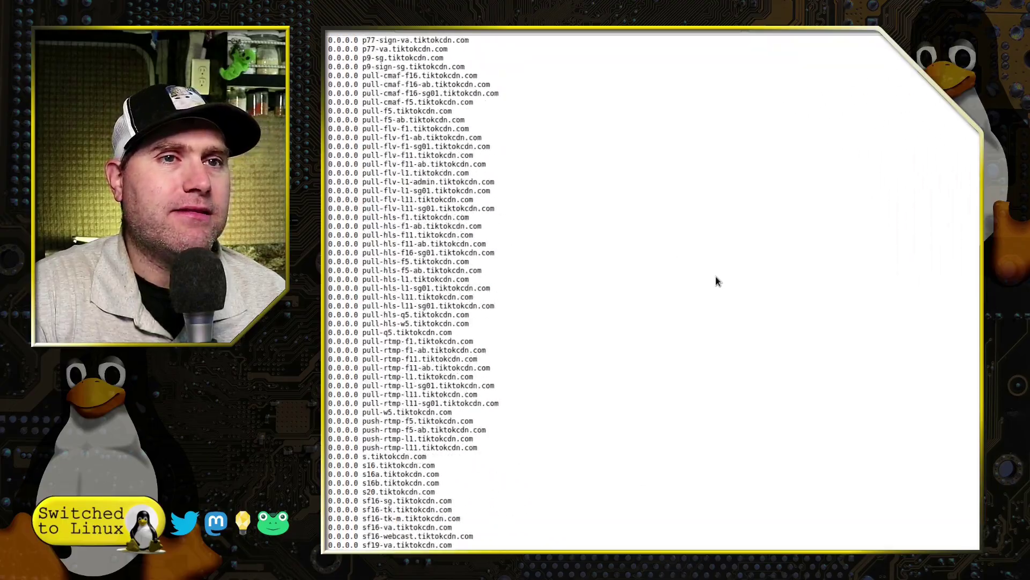
{"action": "scroll", "coordinate": [717, 280], "scroll_direction": "down", "scroll_amount": 20}
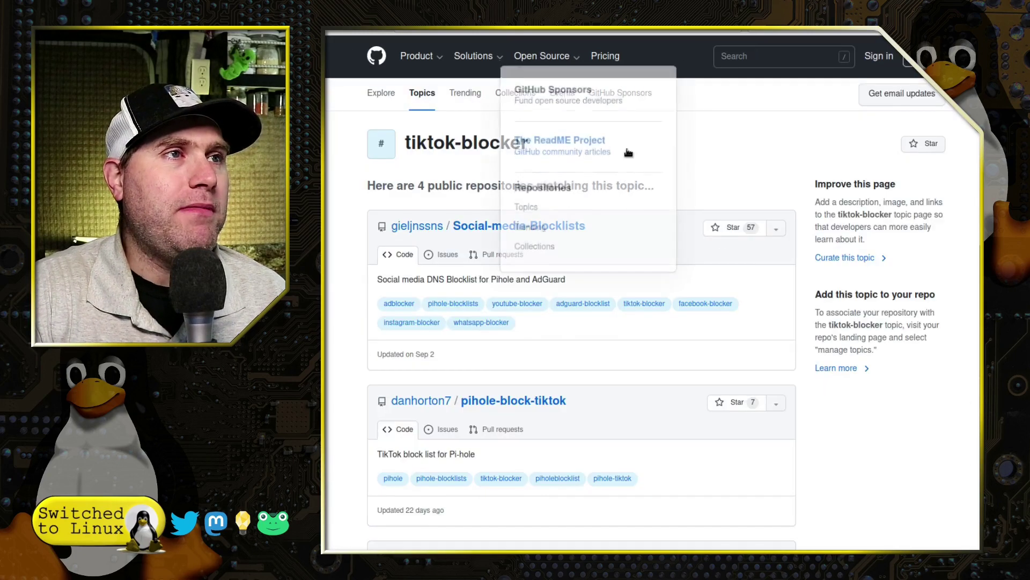
Step: Open the Social-media-Blocklists repository updated on Sep 2 and review its file list and the readme's Pi-Hole and AdGuard usage instructions
{"action": "left_click", "coordinate": [519, 225]}
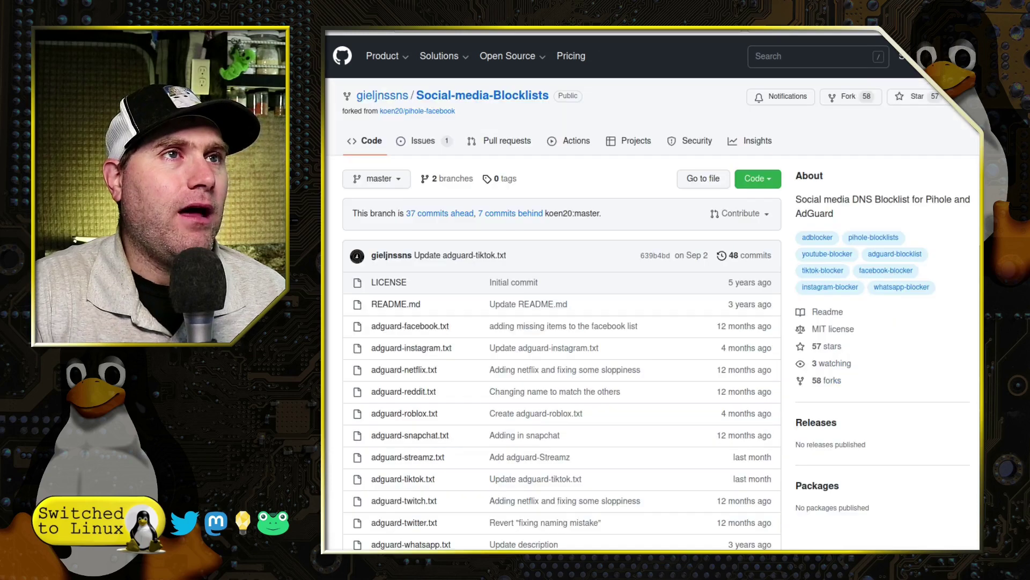
{"action": "scroll", "coordinate": [443, 301], "scroll_direction": "down", "scroll_amount": 3}
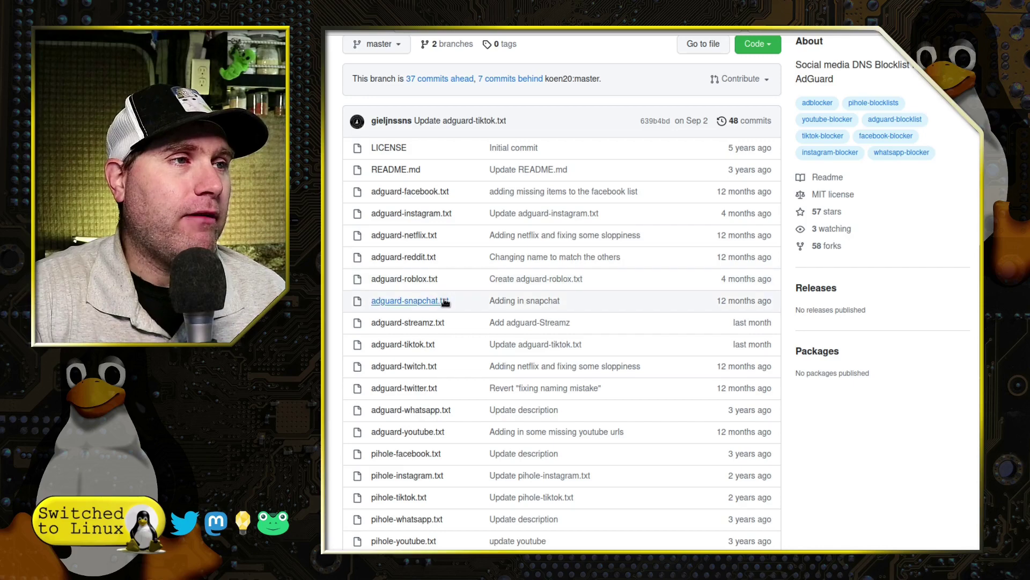
{"action": "scroll", "coordinate": [444, 297], "scroll_direction": "down", "scroll_amount": 4}
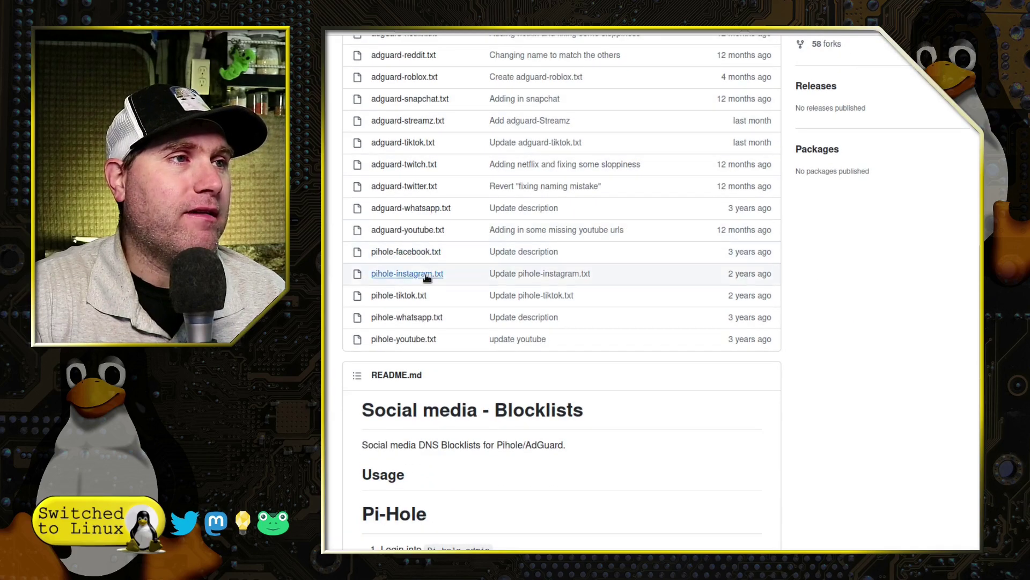
{"action": "scroll", "coordinate": [443, 303], "scroll_direction": "down", "scroll_amount": 5}
{"action": "scroll", "coordinate": [451, 297], "scroll_direction": "down", "scroll_amount": 2}
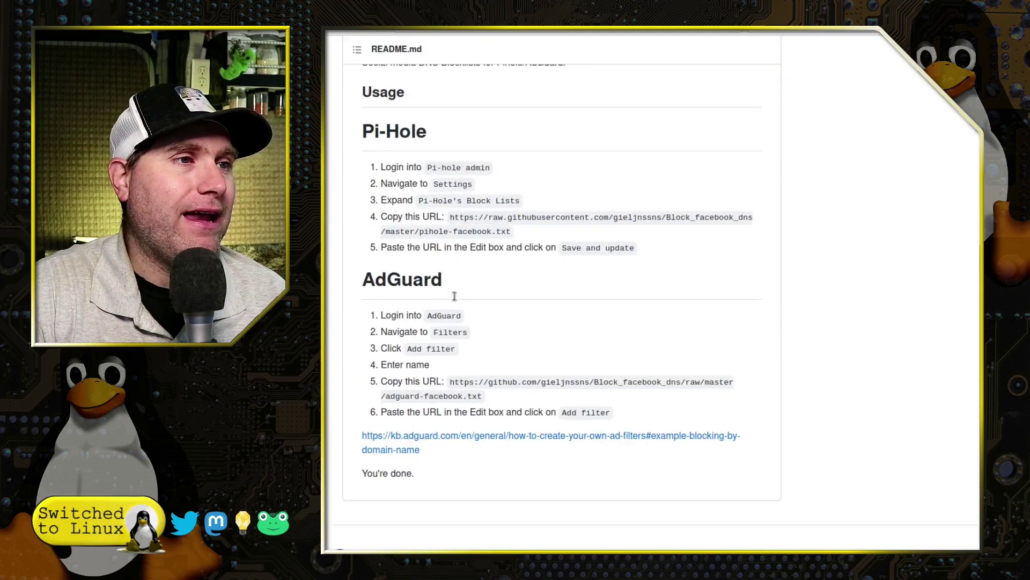
Step: Open pihole-tiktok.txt from the repository's file list and examine its domain and IP address entries
{"action": "scroll", "coordinate": [453, 295], "scroll_direction": "up", "scroll_amount": 9}
{"action": "left_click", "coordinate": [417, 452]}
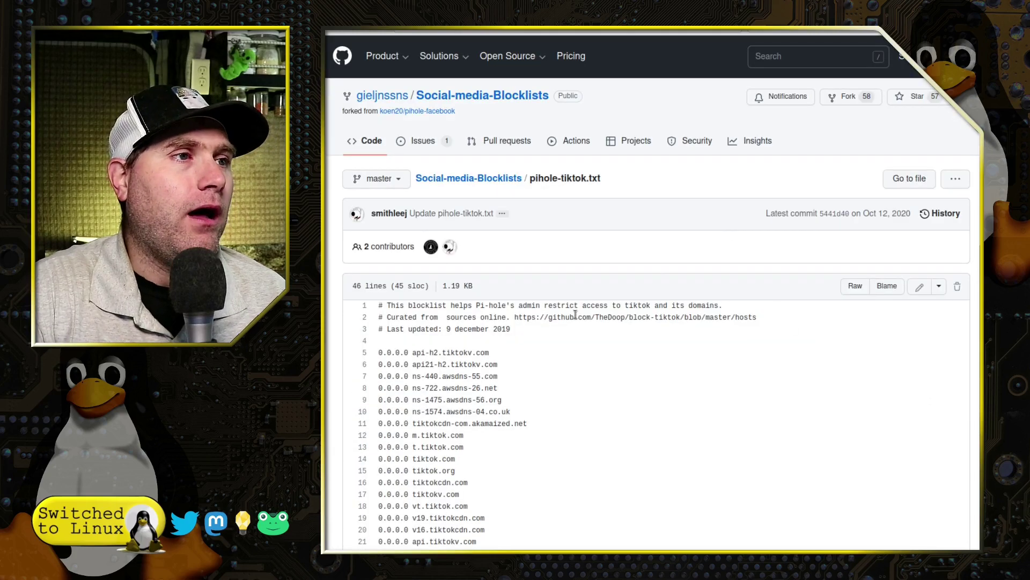
{"action": "scroll", "coordinate": [542, 350], "scroll_direction": "down", "scroll_amount": 5}
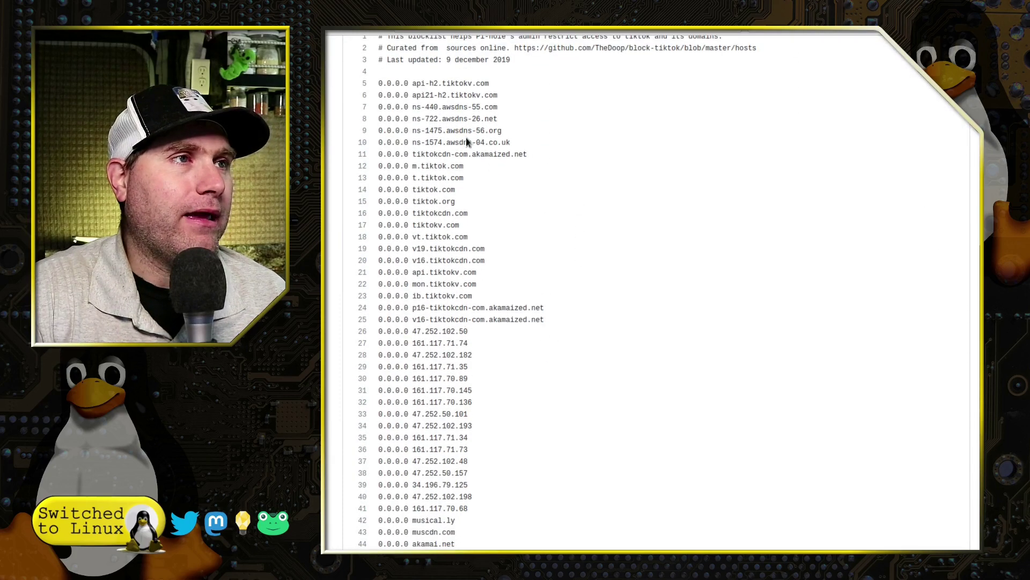
{"action": "scroll", "coordinate": [472, 161], "scroll_direction": "down", "scroll_amount": 2}
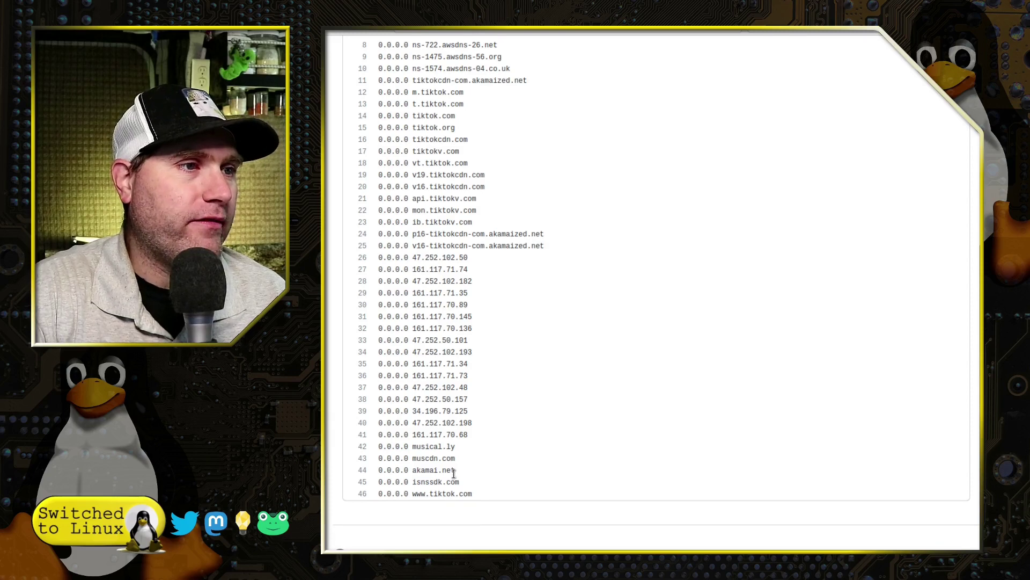
{"action": "scroll", "coordinate": [500, 387], "scroll_direction": "up", "scroll_amount": 3}
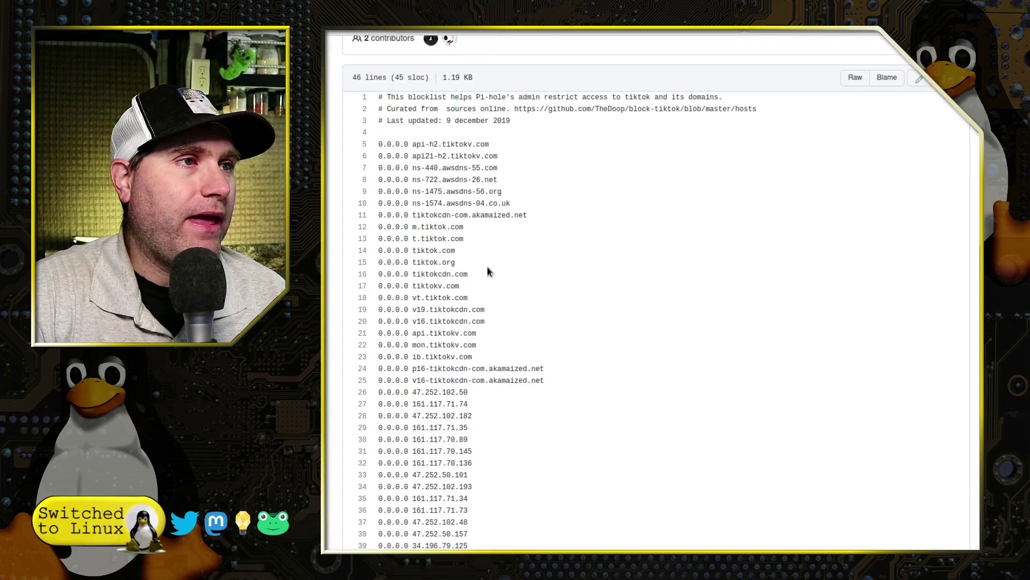
{"action": "scroll", "coordinate": [508, 228], "scroll_direction": "up", "scroll_amount": 3}
{"action": "scroll", "coordinate": [659, 404], "scroll_direction": "down", "scroll_amount": 6}
{"action": "scroll", "coordinate": [665, 397], "scroll_direction": "up", "scroll_amount": 8}
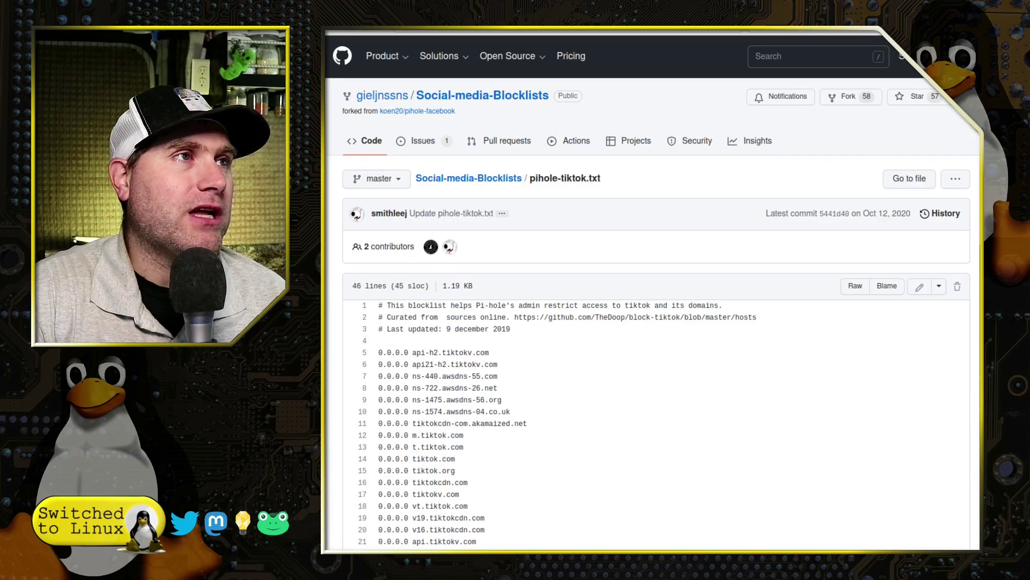
Step: Return to the Social-media-Blocklists file list, open pihole-facebook.txt and skim through its entries
{"action": "left_click", "coordinate": [468, 178]}
{"action": "scroll", "coordinate": [575, 301], "scroll_direction": "down", "scroll_amount": 5}
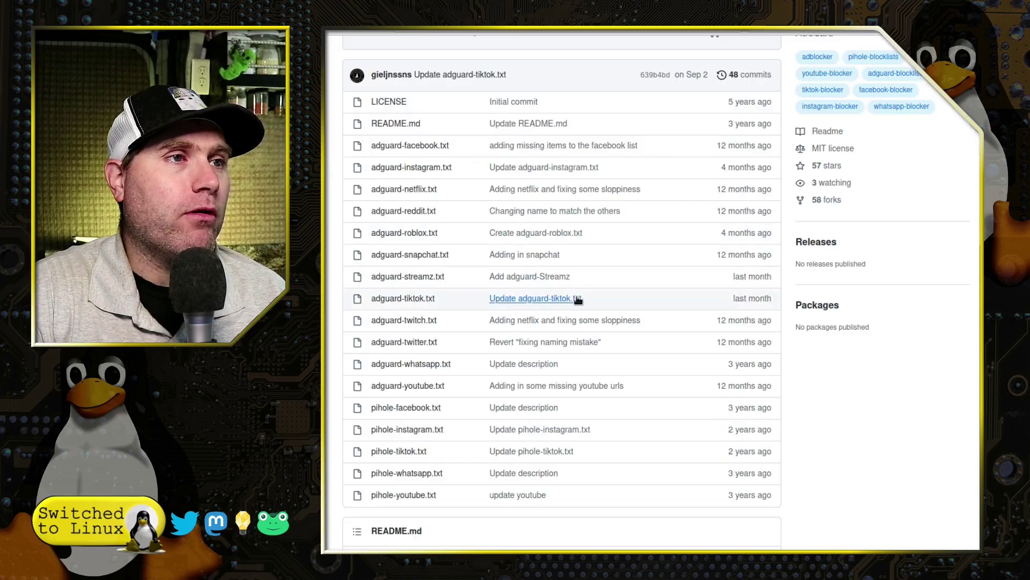
{"action": "left_click", "coordinate": [408, 408]}
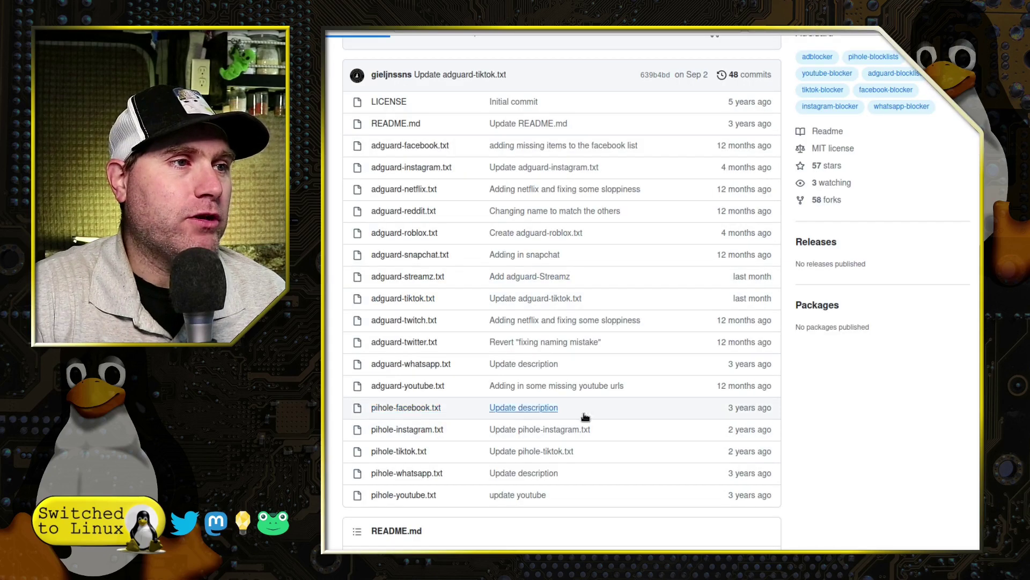
{"action": "scroll", "coordinate": [642, 252], "scroll_direction": "down", "scroll_amount": 6}
{"action": "scroll", "coordinate": [603, 185], "scroll_direction": "down", "scroll_amount": 10}
{"action": "scroll", "coordinate": [469, 359], "scroll_direction": "down", "scroll_amount": 20}
{"action": "scroll", "coordinate": [473, 361], "scroll_direction": "down", "scroll_amount": 2}
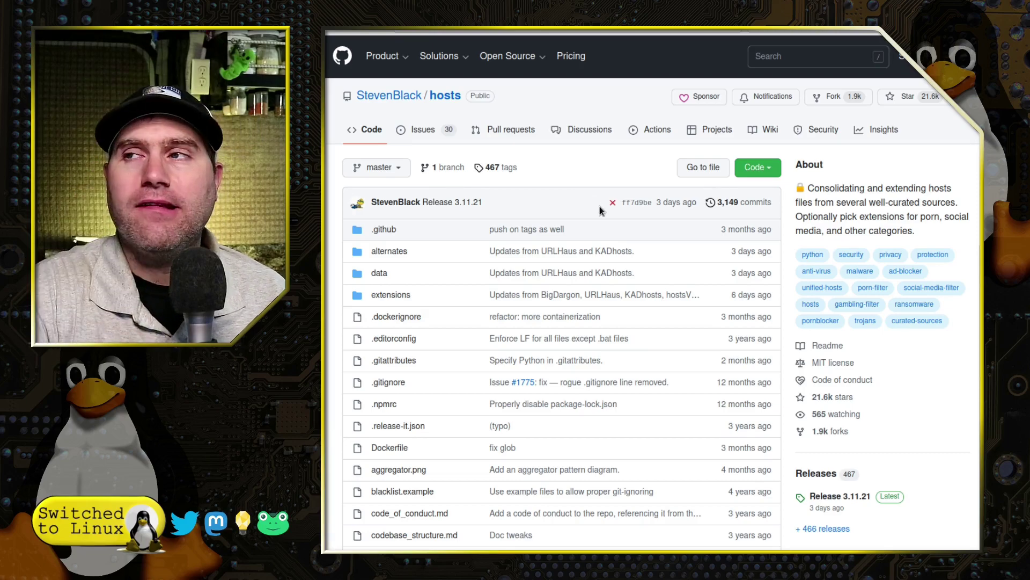
Step: Switch to the hosts aggregator repository, highlight October 09 in the readme's last-updated date and examine the file size history chart
{"action": "scroll", "coordinate": [660, 179], "scroll_direction": "down", "scroll_amount": 15}
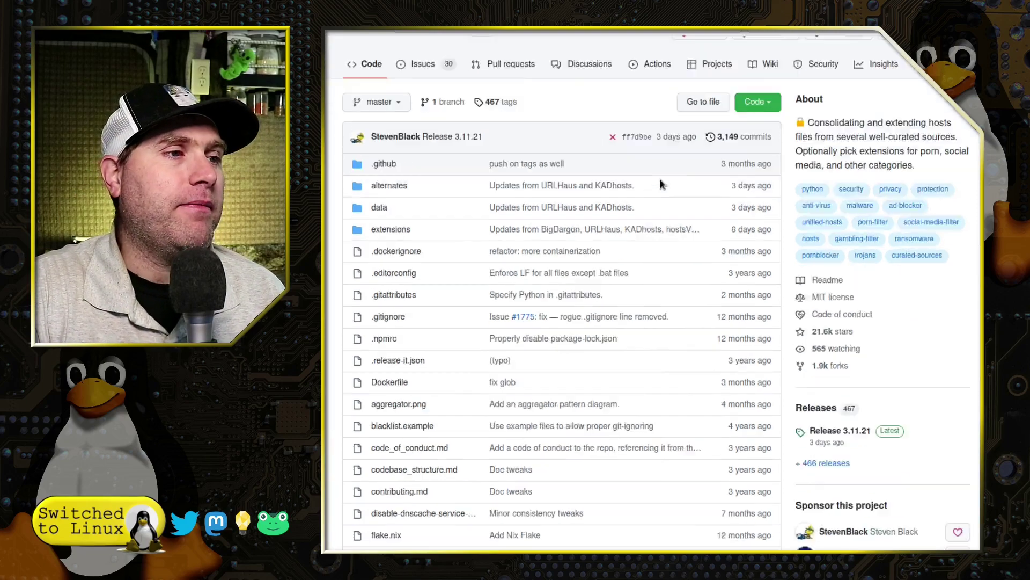
{"action": "scroll", "coordinate": [768, 273], "scroll_direction": "down", "scroll_amount": 10}
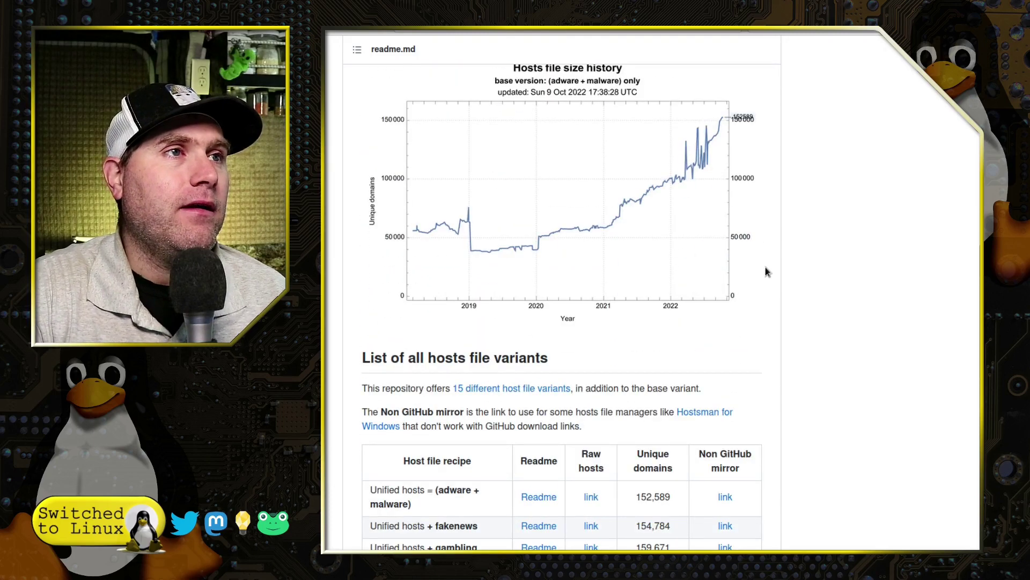
{"action": "scroll", "coordinate": [719, 237], "scroll_direction": "up", "scroll_amount": 4}
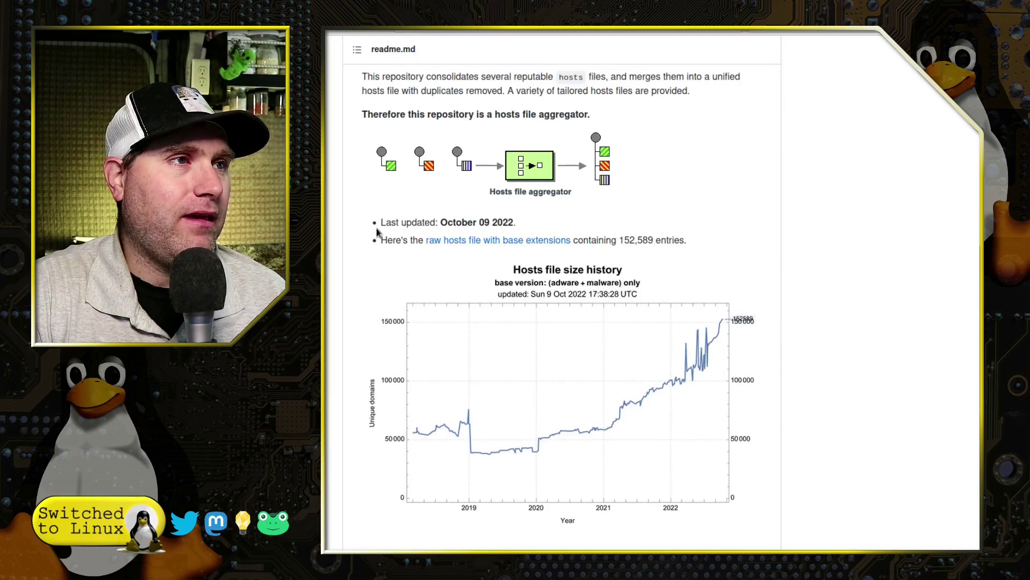
{"action": "left_click_drag", "start_coordinate": [441, 222], "coordinate": [488, 225]}
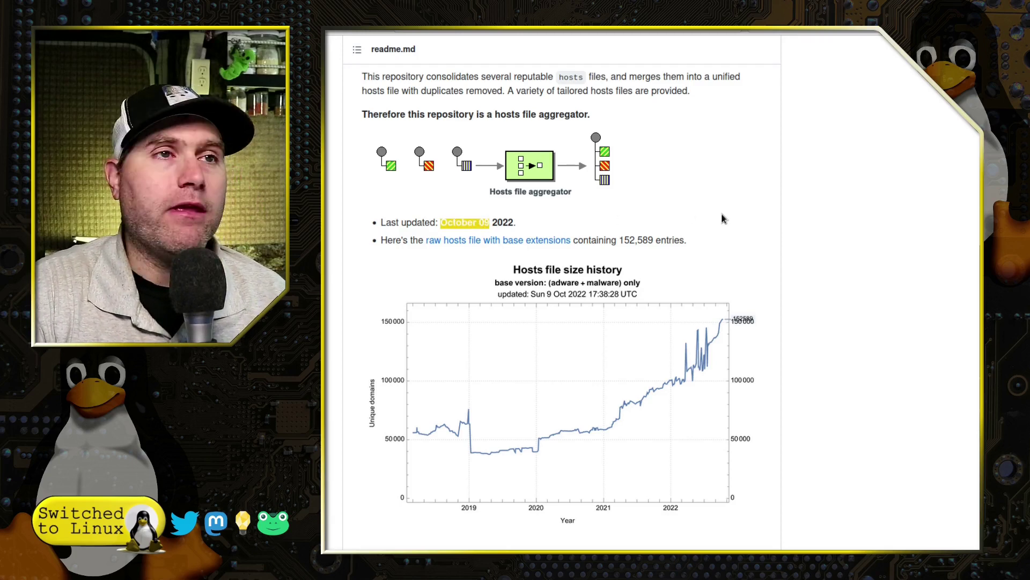
{"action": "scroll", "coordinate": [721, 213], "scroll_direction": "down", "scroll_amount": 6}
{"action": "scroll", "coordinate": [697, 226], "scroll_direction": "up", "scroll_amount": 4}
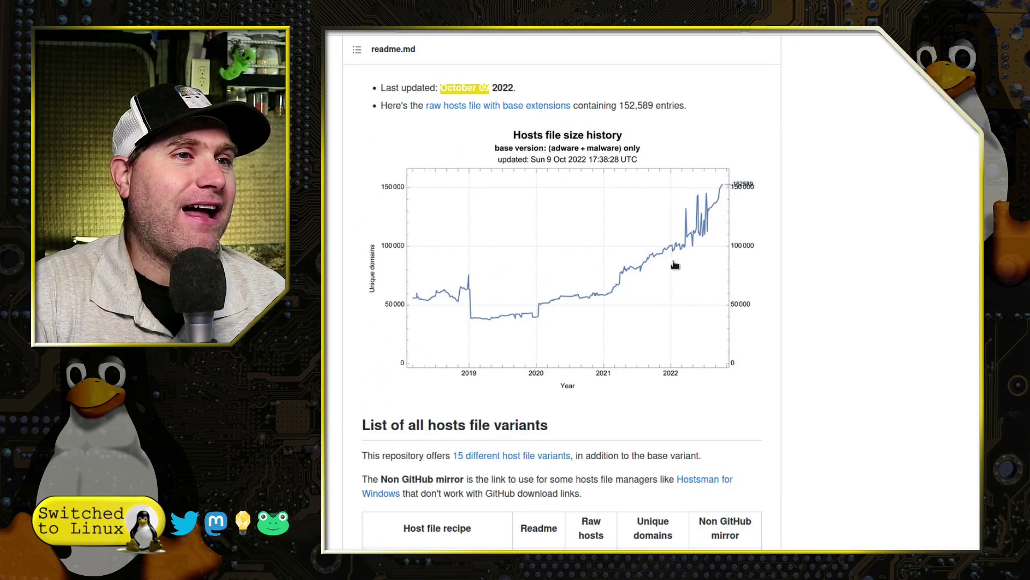
Step: Review the readme's table of unified hosts file variants and the sources of hosts data that follow it
{"action": "scroll", "coordinate": [744, 379], "scroll_direction": "down", "scroll_amount": 1}
{"action": "scroll", "coordinate": [743, 378], "scroll_direction": "down", "scroll_amount": 5}
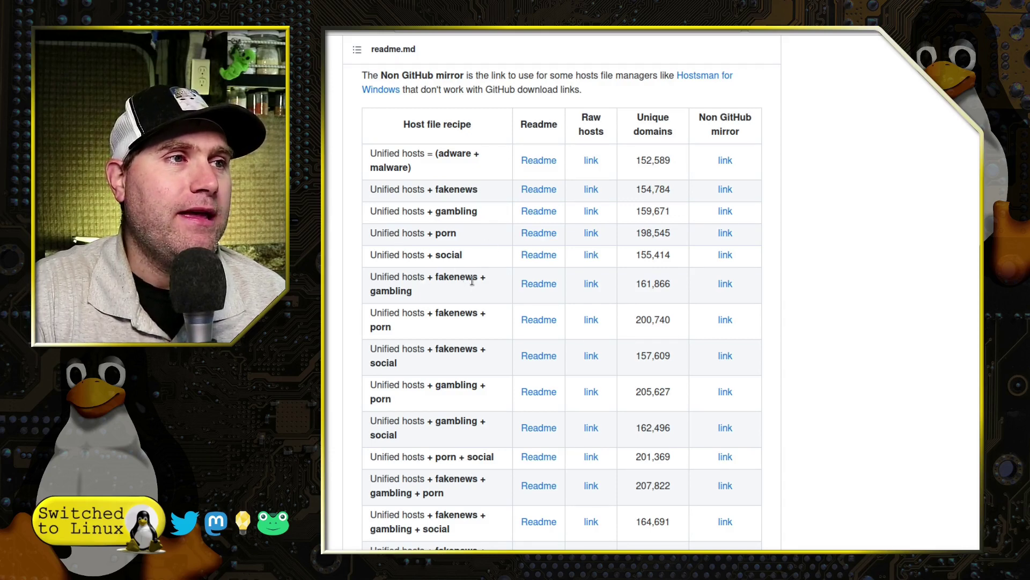
{"action": "scroll", "coordinate": [429, 238], "scroll_direction": "down", "scroll_amount": 3}
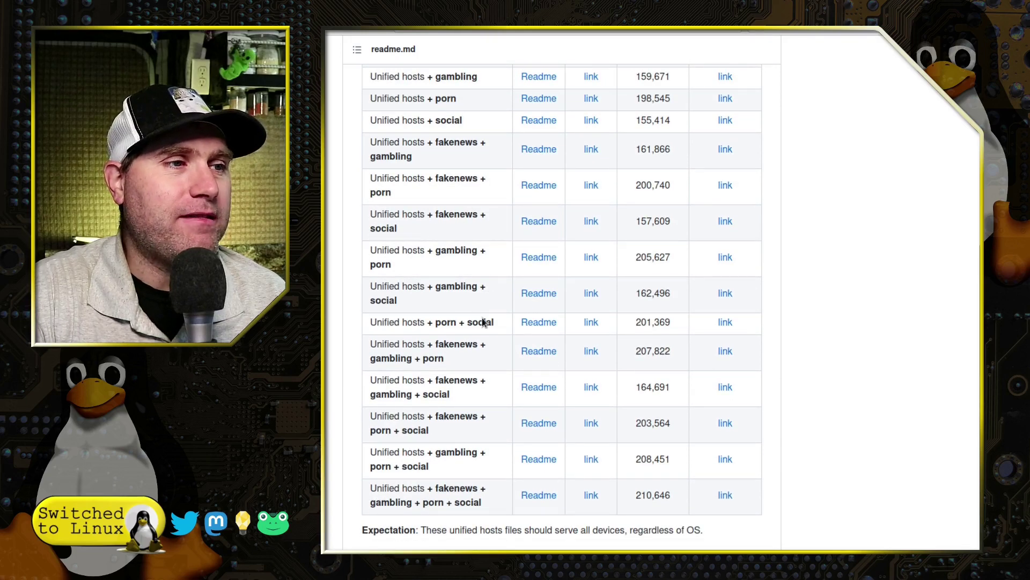
{"action": "scroll", "coordinate": [486, 328], "scroll_direction": "down", "scroll_amount": 2}
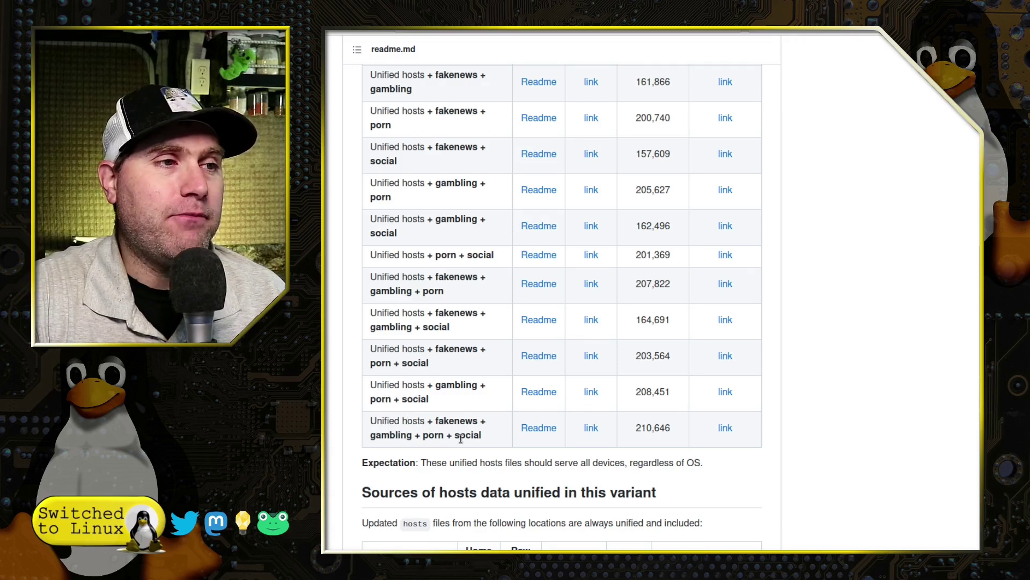
{"action": "scroll", "coordinate": [863, 440], "scroll_direction": "down", "scroll_amount": 3}
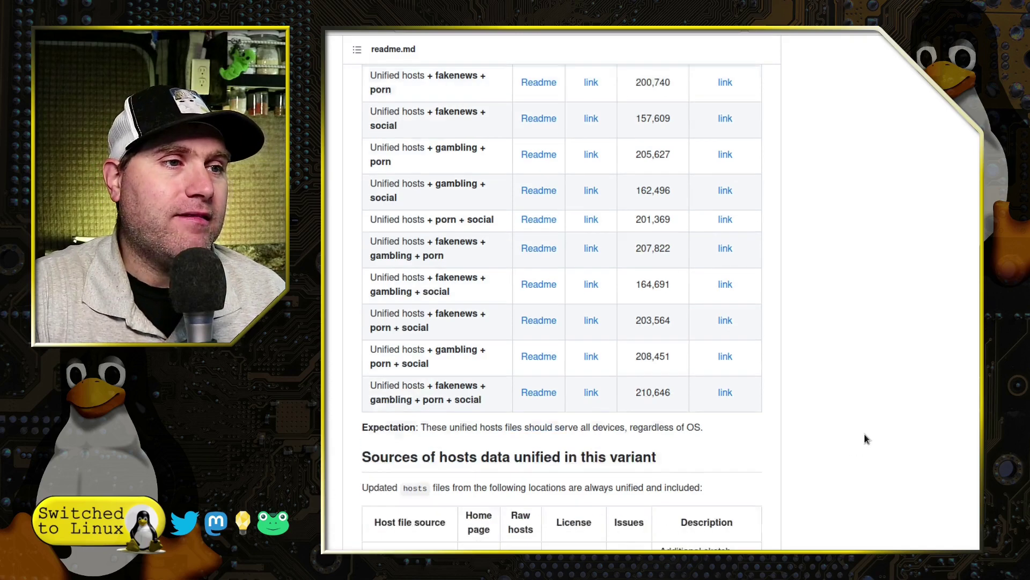
{"action": "scroll", "coordinate": [777, 307], "scroll_direction": "down", "scroll_amount": 3}
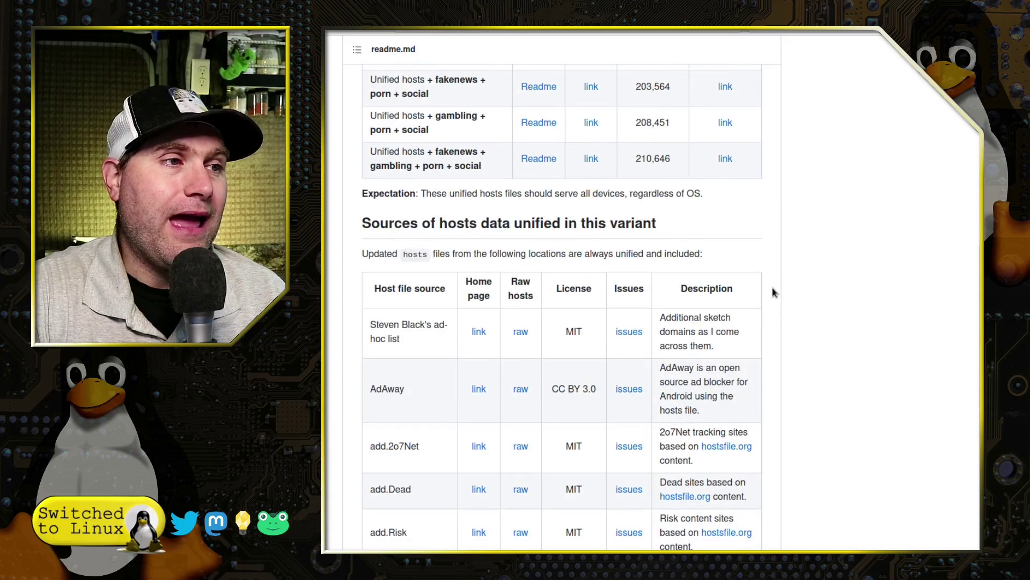
Step: Examine the hosts data sources down to the readme's Extensions section, and return to the table of unified hosts variants
{"action": "scroll", "coordinate": [768, 277], "scroll_direction": "down", "scroll_amount": 10}
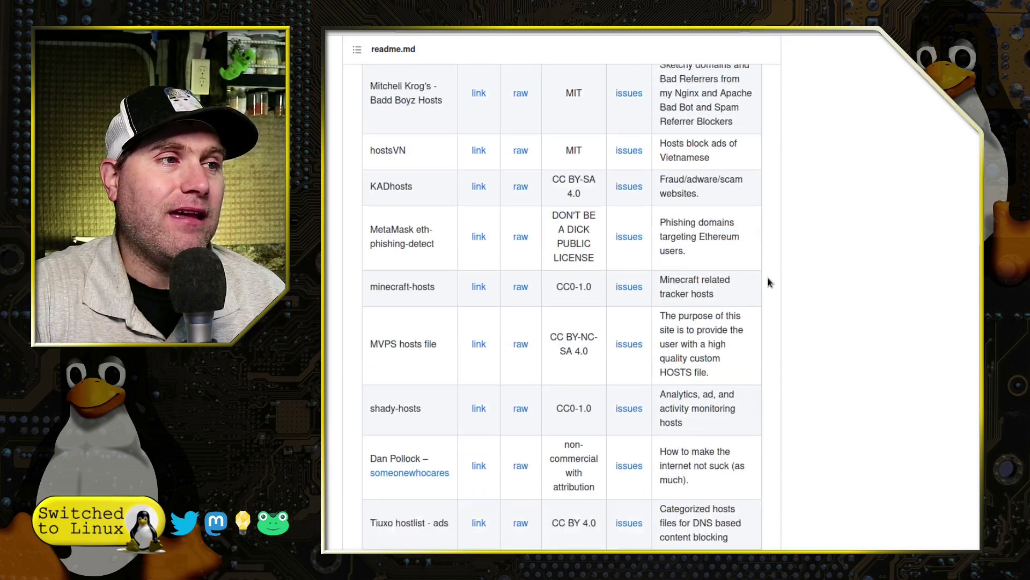
{"action": "scroll", "coordinate": [768, 277], "scroll_direction": "down", "scroll_amount": 8}
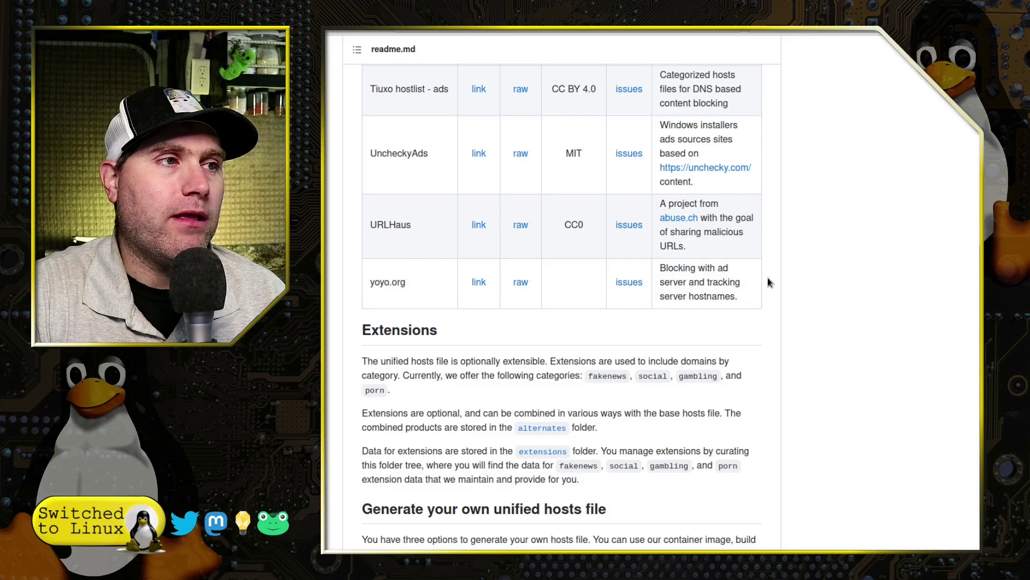
{"action": "scroll", "coordinate": [786, 302], "scroll_direction": "up", "scroll_amount": 8}
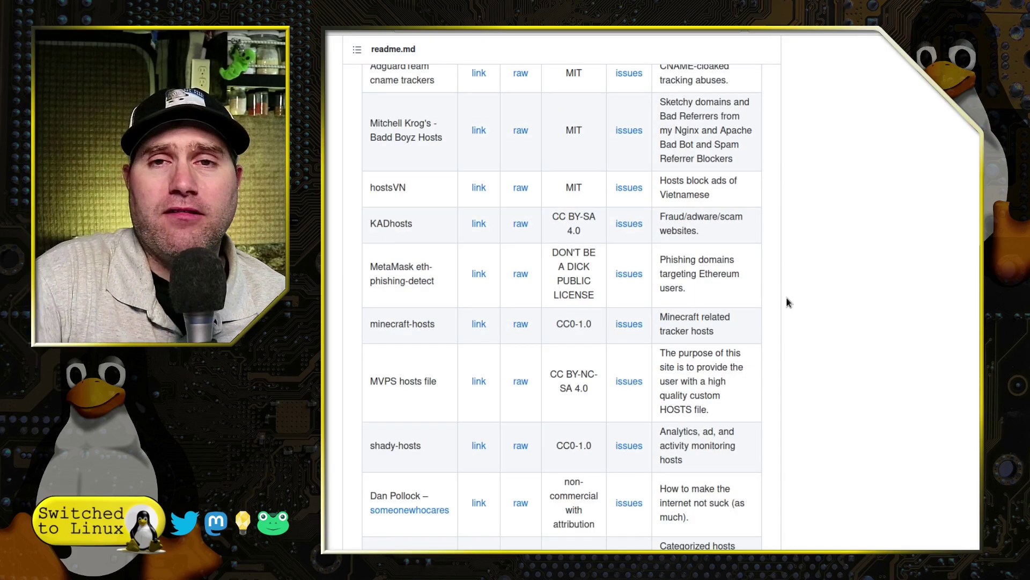
{"action": "scroll", "coordinate": [787, 302], "scroll_direction": "up", "scroll_amount": 7}
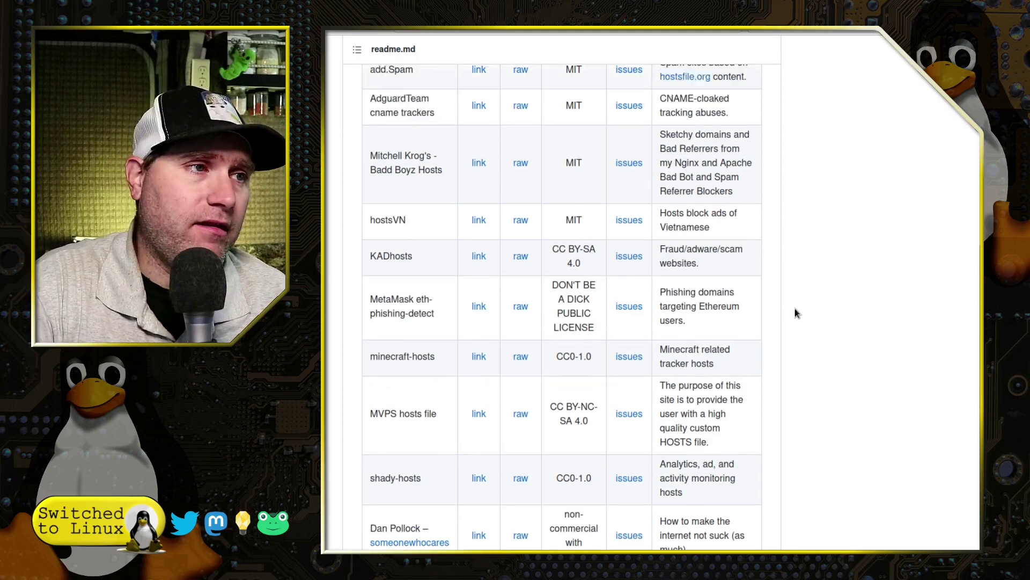
{"action": "scroll", "coordinate": [786, 304], "scroll_direction": "up", "scroll_amount": 11}
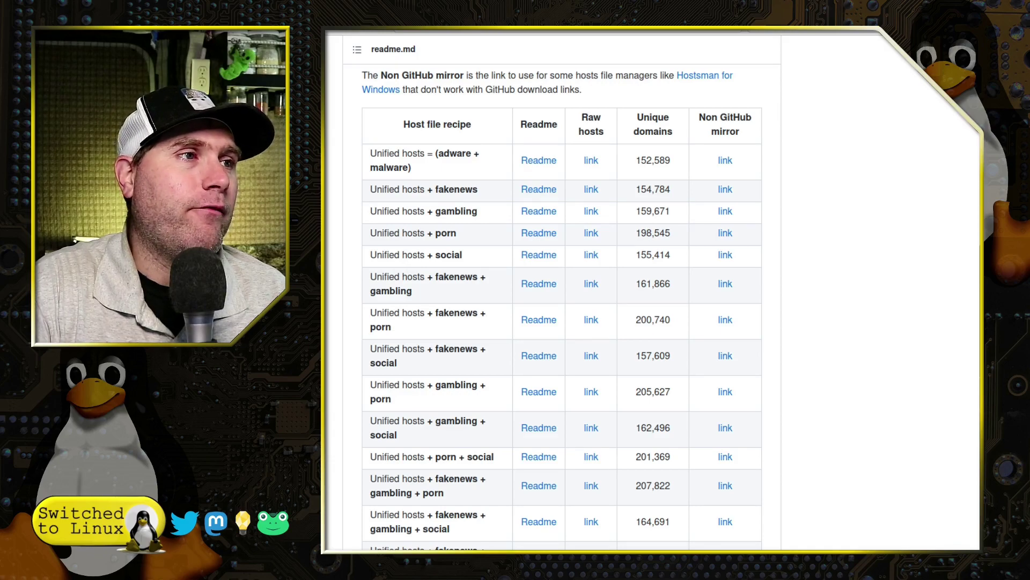
Step: Switch to stlblock.txt in the text editor and examine its Facebook Block entries
{"action": "key", "text": "super+Up"}
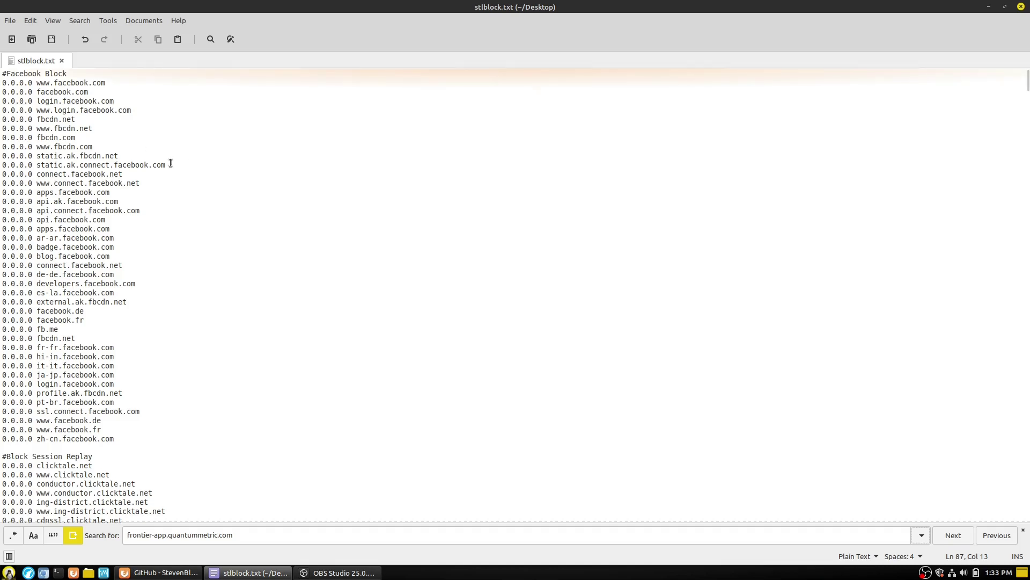
{"action": "left_click", "coordinate": [131, 441]}
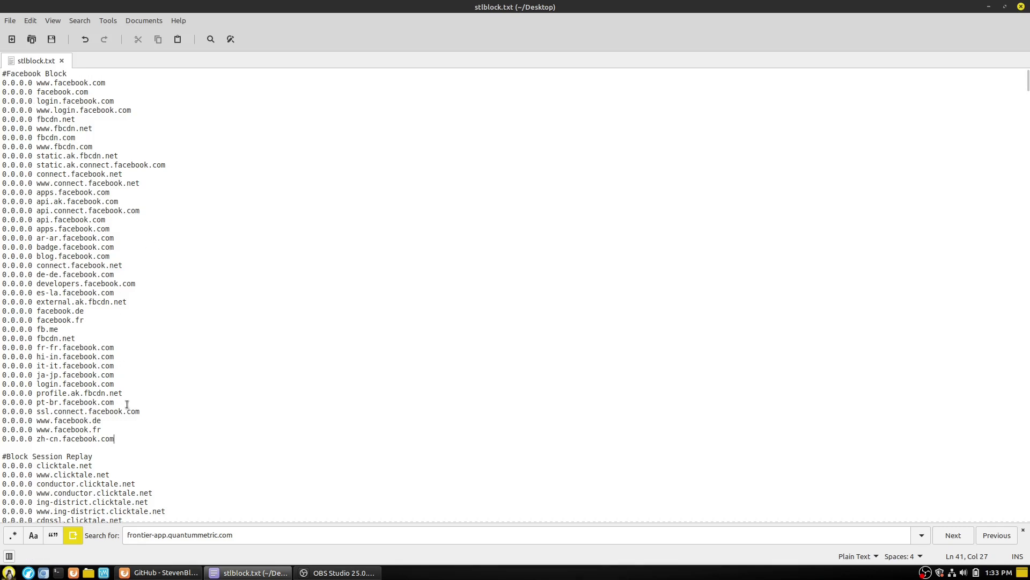
{"action": "scroll", "coordinate": [140, 432], "scroll_direction": "down", "scroll_amount": 10}
{"action": "scroll", "coordinate": [146, 425], "scroll_direction": "up", "scroll_amount": 2}
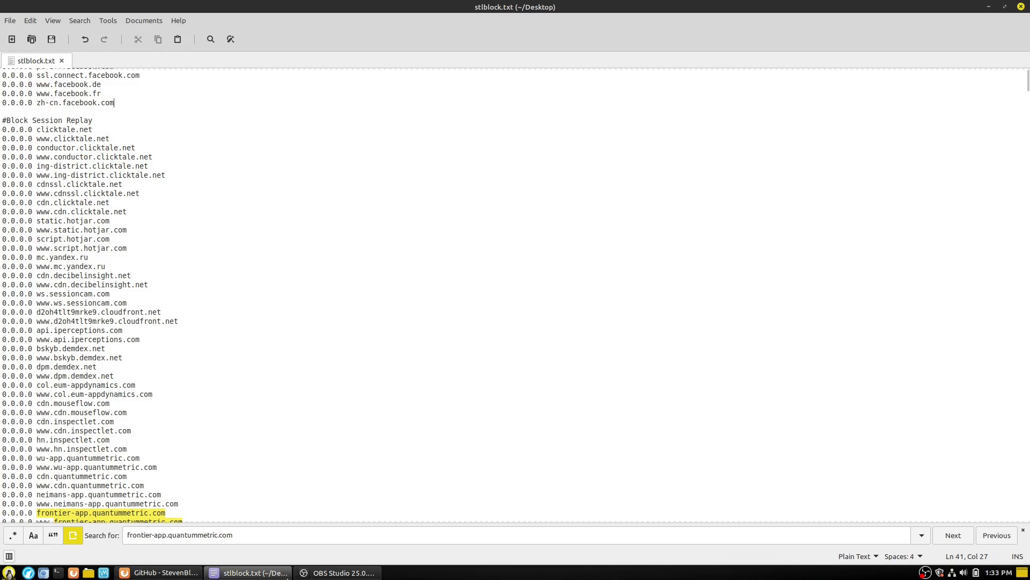
Step: Clear the search term and examine the Block Session Replay section, highlighting its last entry and its first entry, clicktale.net
{"action": "key", "text": "ctrl+f"}
{"action": "key", "text": "BackSpace"}
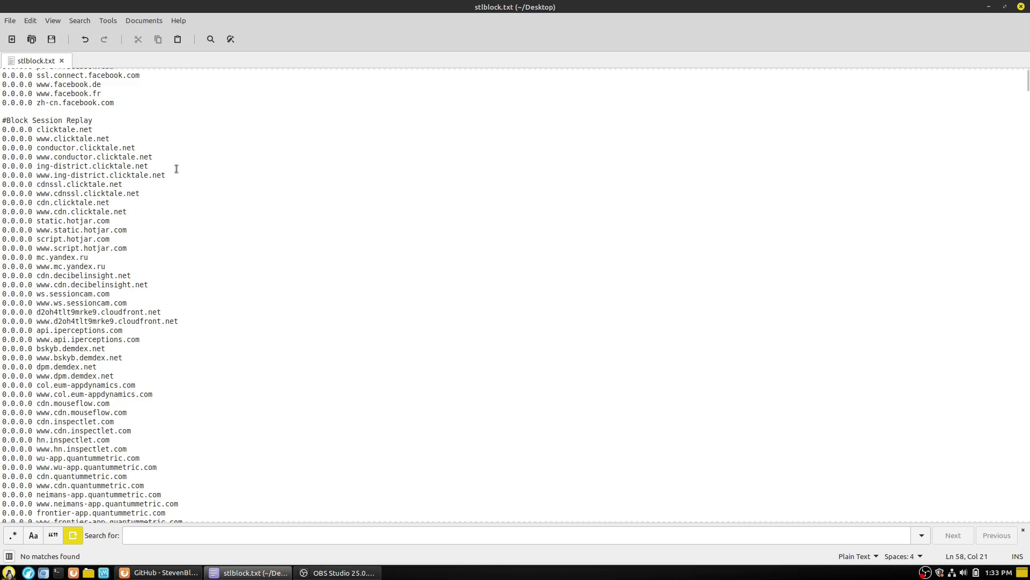
{"action": "scroll", "coordinate": [174, 169], "scroll_direction": "down", "scroll_amount": 1}
{"action": "scroll", "coordinate": [140, 179], "scroll_direction": "down", "scroll_amount": 4}
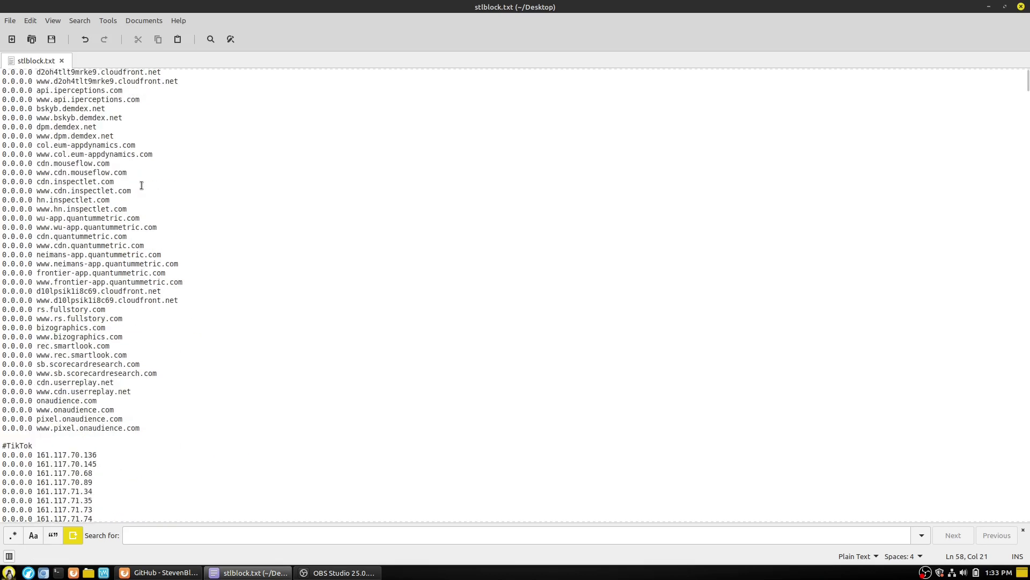
{"action": "left_click_drag", "start_coordinate": [142, 430], "coordinate": [40, 428]}
{"action": "scroll", "coordinate": [198, 382], "scroll_direction": "up", "scroll_amount": 5}
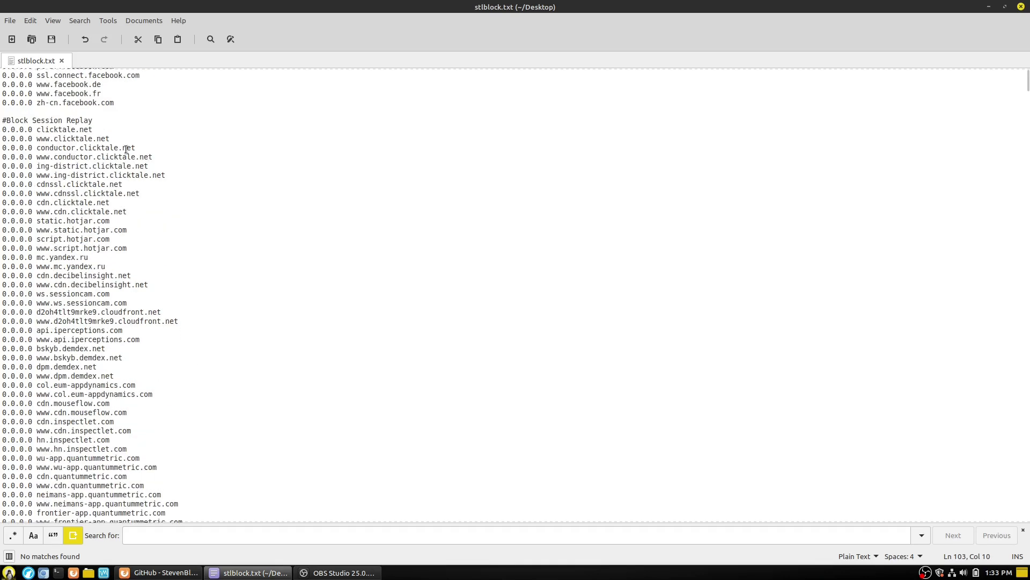
{"action": "left_click_drag", "start_coordinate": [92, 129], "coordinate": [36, 130]}
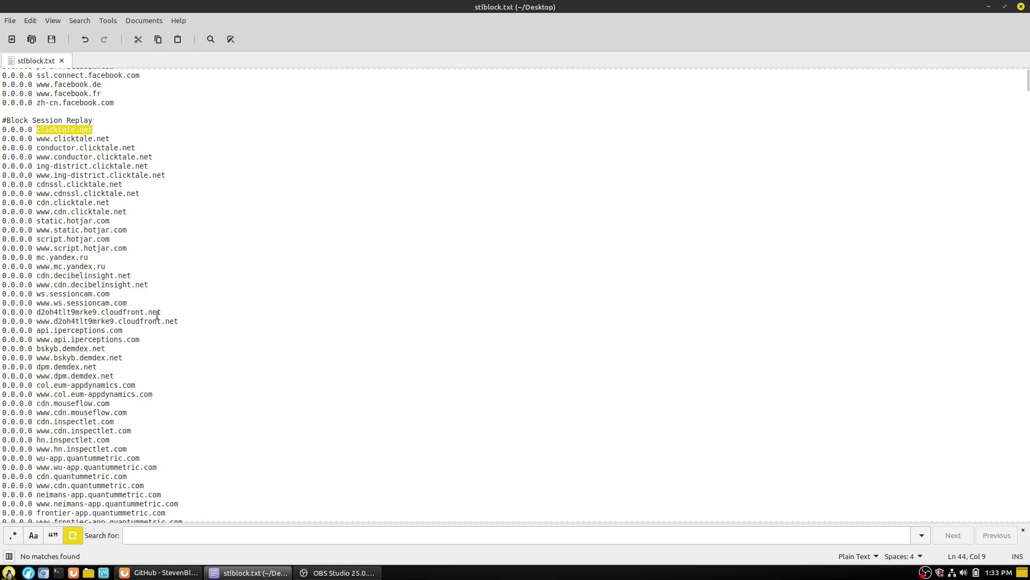
{"action": "scroll", "coordinate": [155, 317], "scroll_direction": "down", "scroll_amount": 8}
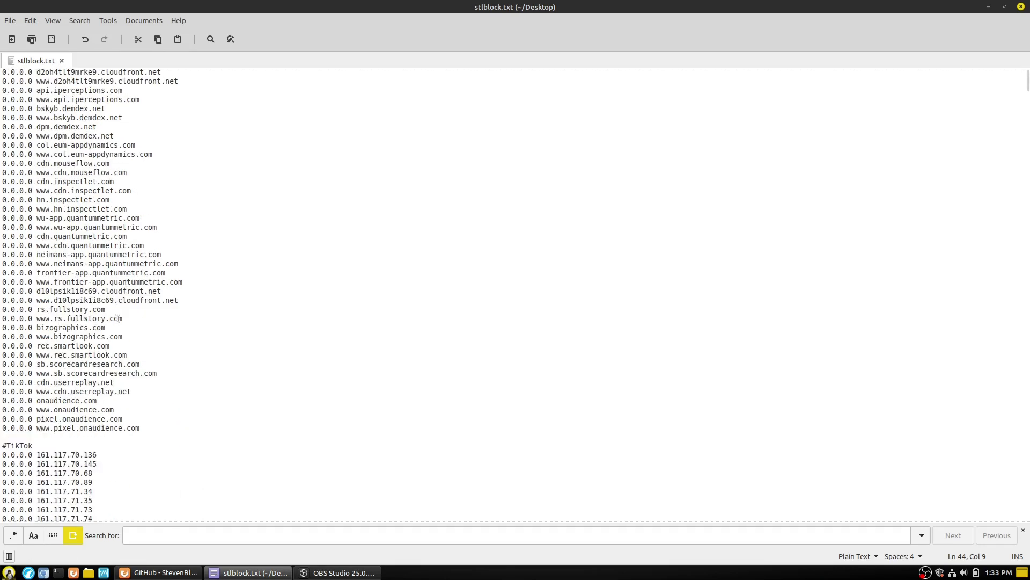
{"action": "scroll", "coordinate": [118, 337], "scroll_direction": "up", "scroll_amount": 9}
Step: Skim through the TikTok section of stlblock.txt, from its IP addresses down to the bytedance.com entries
{"action": "scroll", "coordinate": [124, 330], "scroll_direction": "down", "scroll_amount": 20}
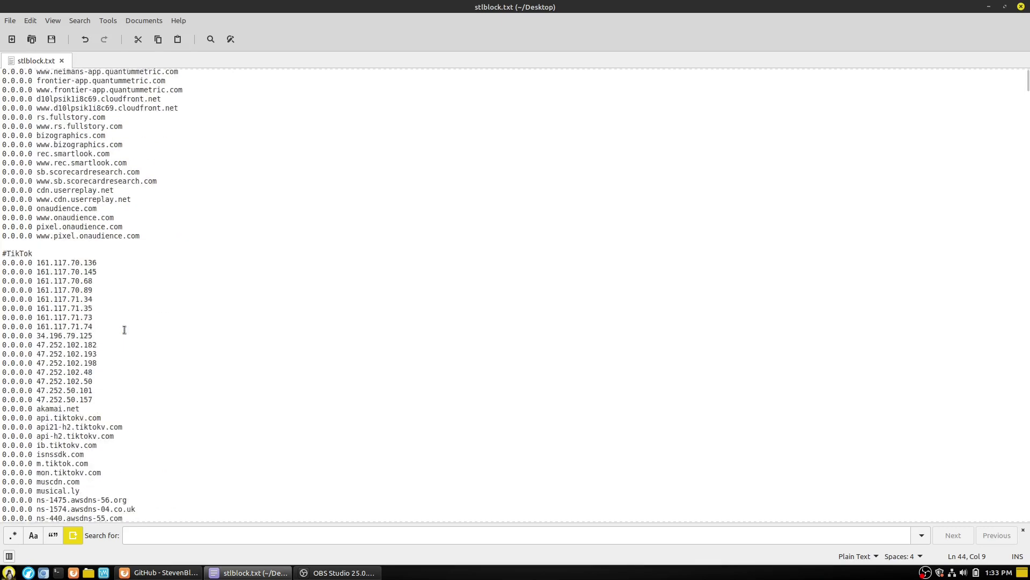
{"action": "scroll", "coordinate": [121, 265], "scroll_direction": "up", "scroll_amount": 8}
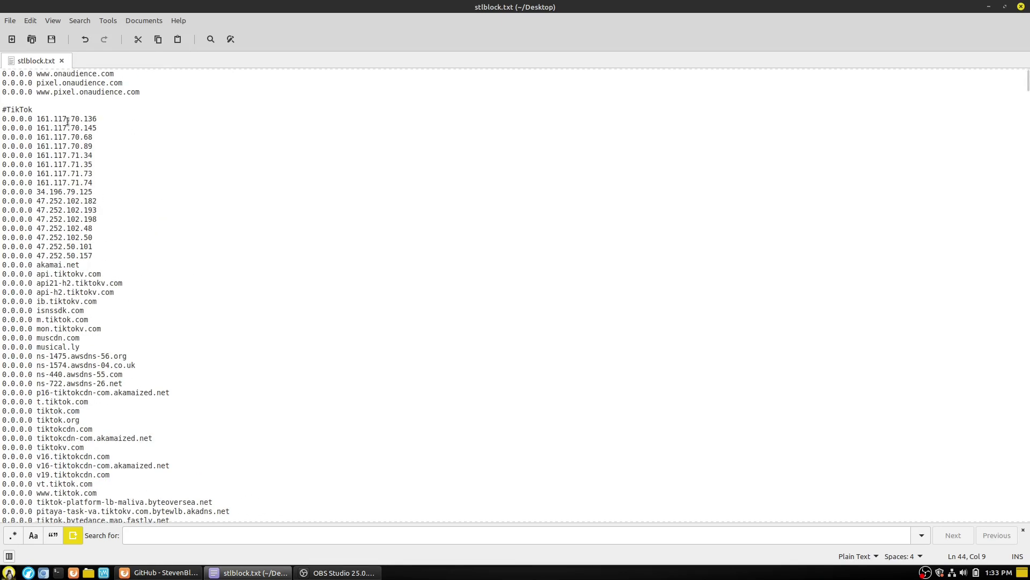
{"action": "scroll", "coordinate": [67, 121], "scroll_direction": "down", "scroll_amount": 17}
{"action": "scroll", "coordinate": [66, 136], "scroll_direction": "down", "scroll_amount": 20}
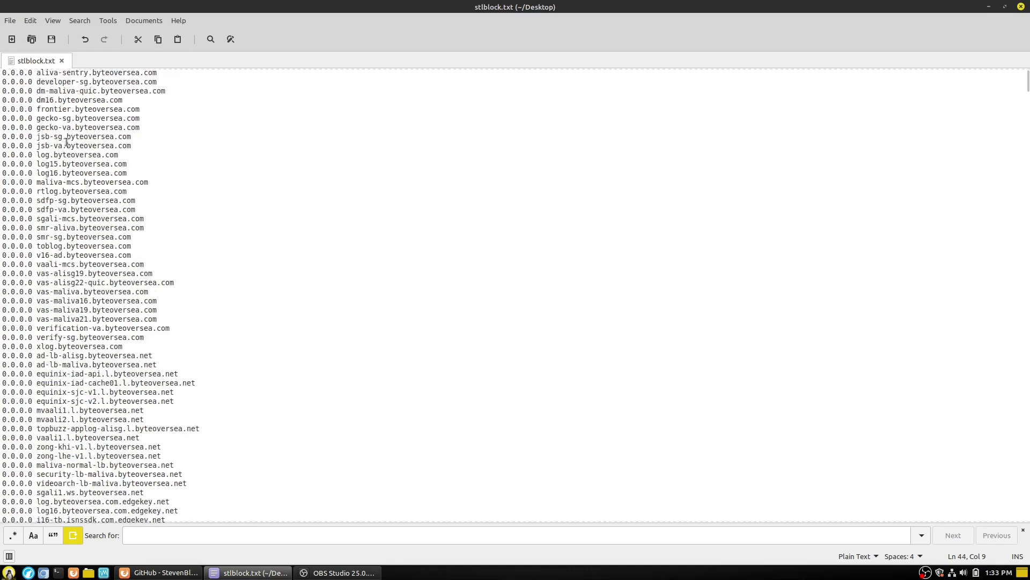
{"action": "scroll", "coordinate": [67, 152], "scroll_direction": "down", "scroll_amount": 20}
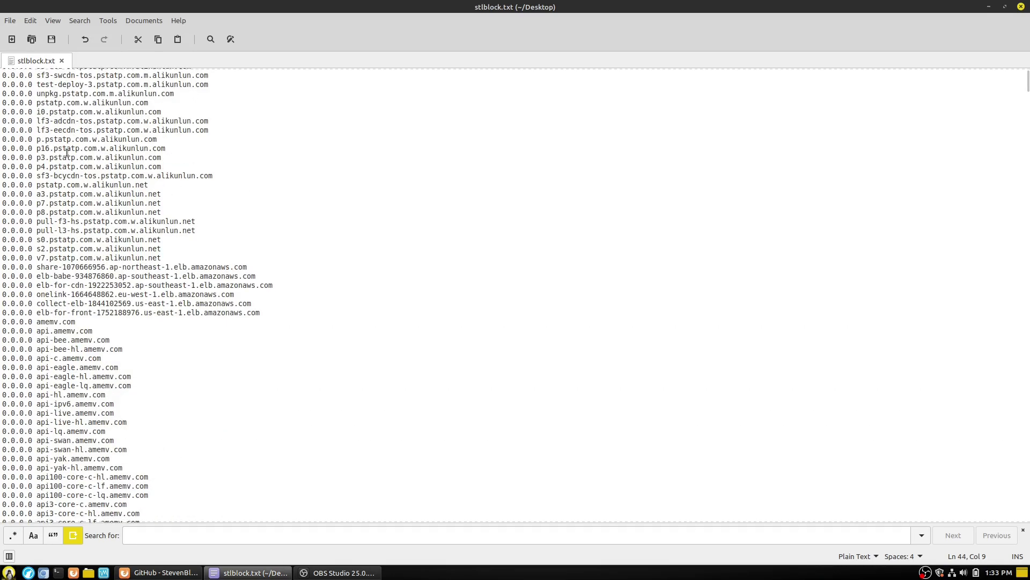
{"action": "scroll", "coordinate": [67, 153], "scroll_direction": "down", "scroll_amount": 15}
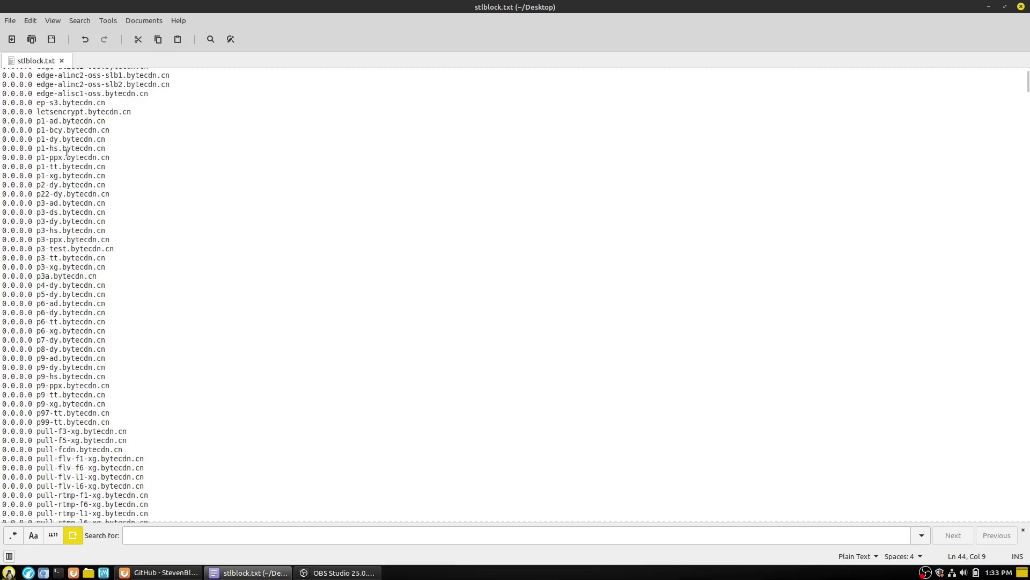
{"action": "scroll", "coordinate": [67, 153], "scroll_direction": "down", "scroll_amount": 20}
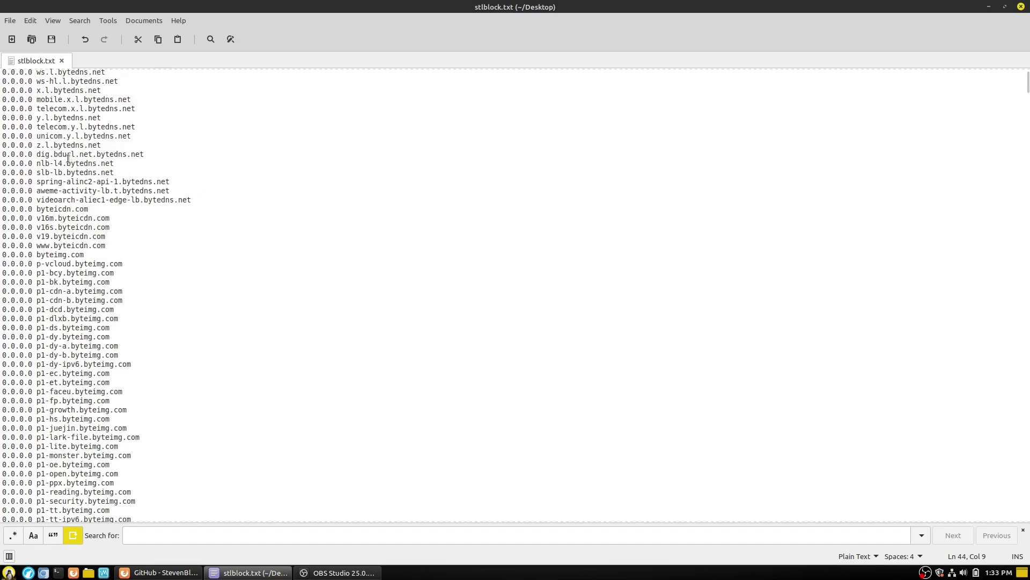
{"action": "scroll", "coordinate": [68, 159], "scroll_direction": "down", "scroll_amount": 20}
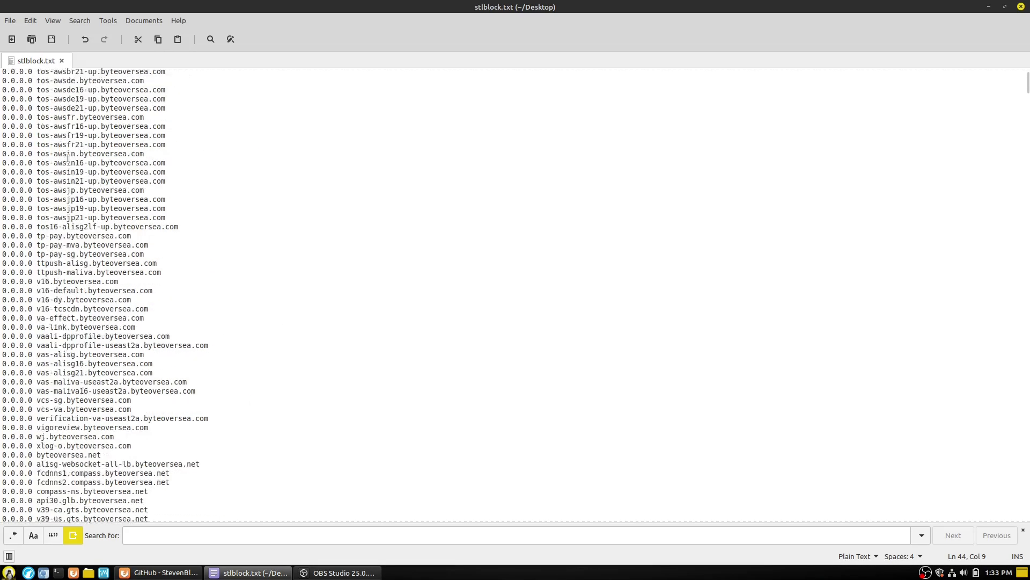
{"action": "scroll", "coordinate": [68, 161], "scroll_direction": "down", "scroll_amount": 20}
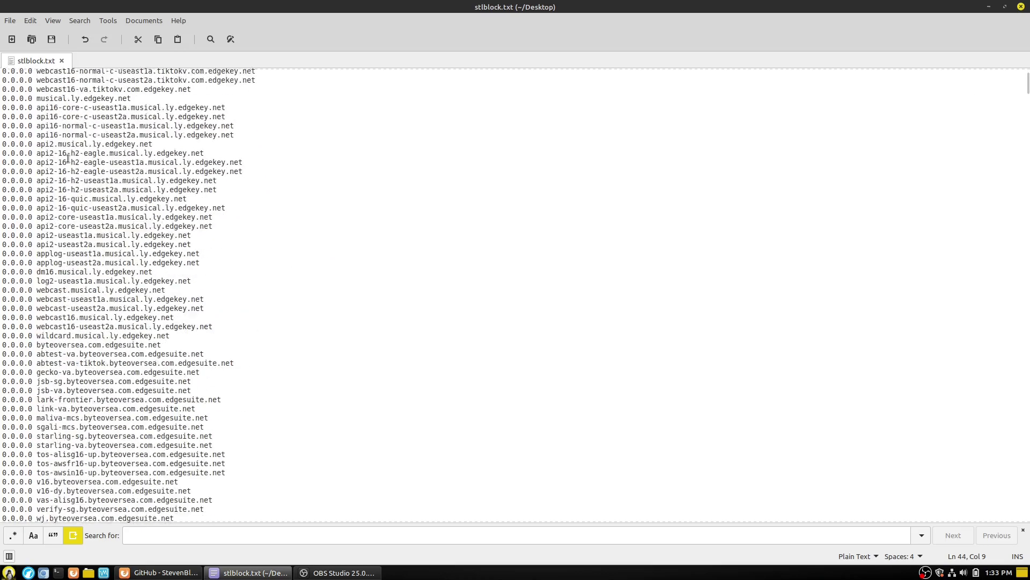
{"action": "scroll", "coordinate": [70, 164], "scroll_direction": "down", "scroll_amount": 20}
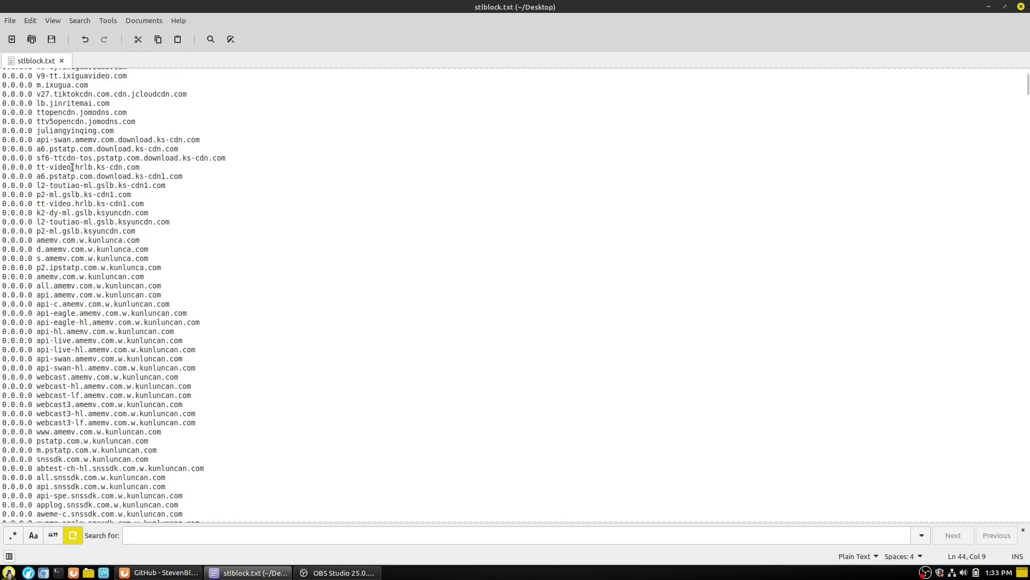
{"action": "scroll", "coordinate": [72, 168], "scroll_direction": "down", "scroll_amount": 20}
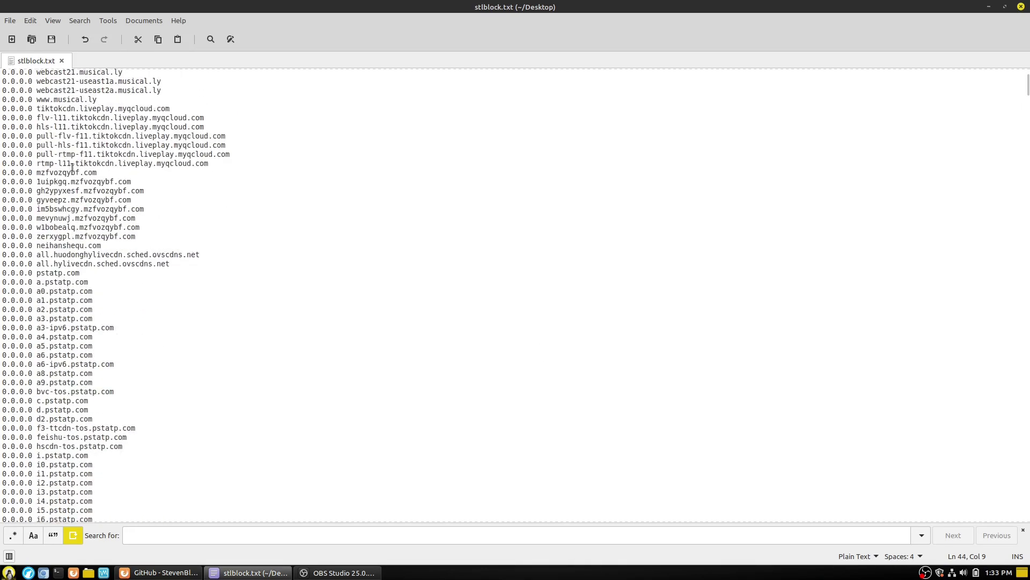
{"action": "scroll", "coordinate": [72, 171], "scroll_direction": "down", "scroll_amount": 20}
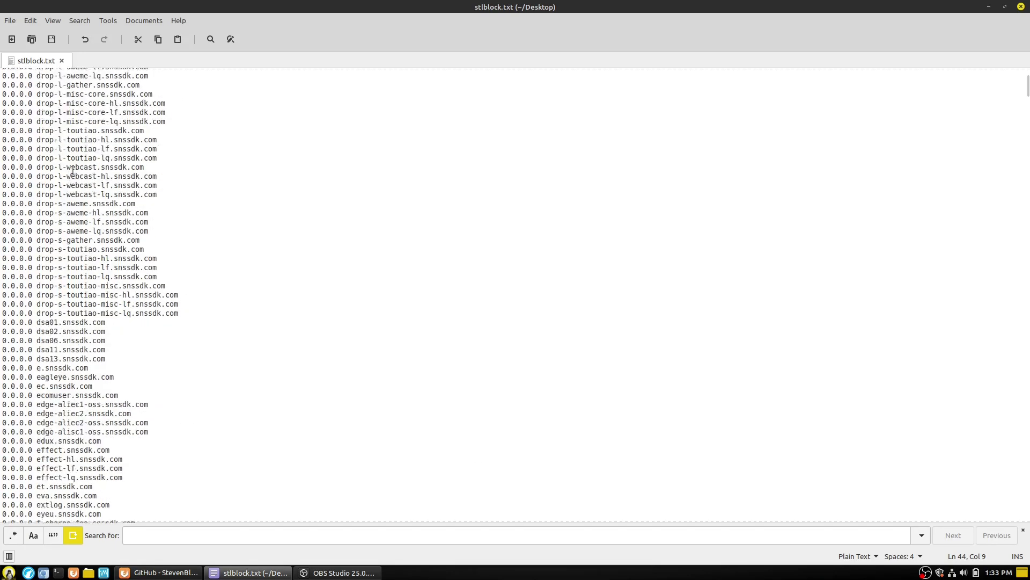
{"action": "scroll", "coordinate": [72, 171], "scroll_direction": "down", "scroll_amount": 14}
{"action": "scroll", "coordinate": [72, 171], "scroll_direction": "down", "scroll_amount": 20}
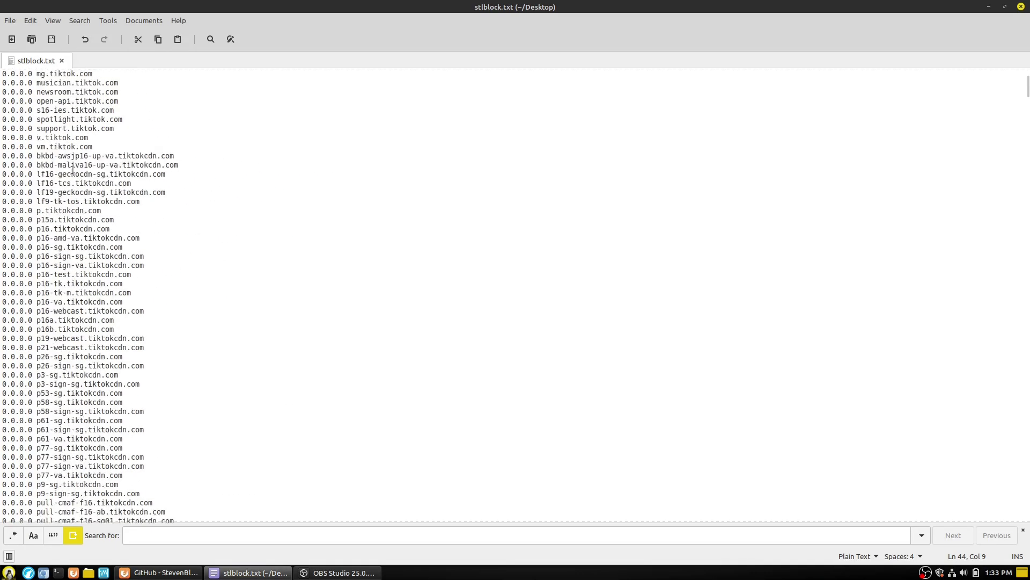
{"action": "scroll", "coordinate": [124, 172], "scroll_direction": "down", "scroll_amount": 20}
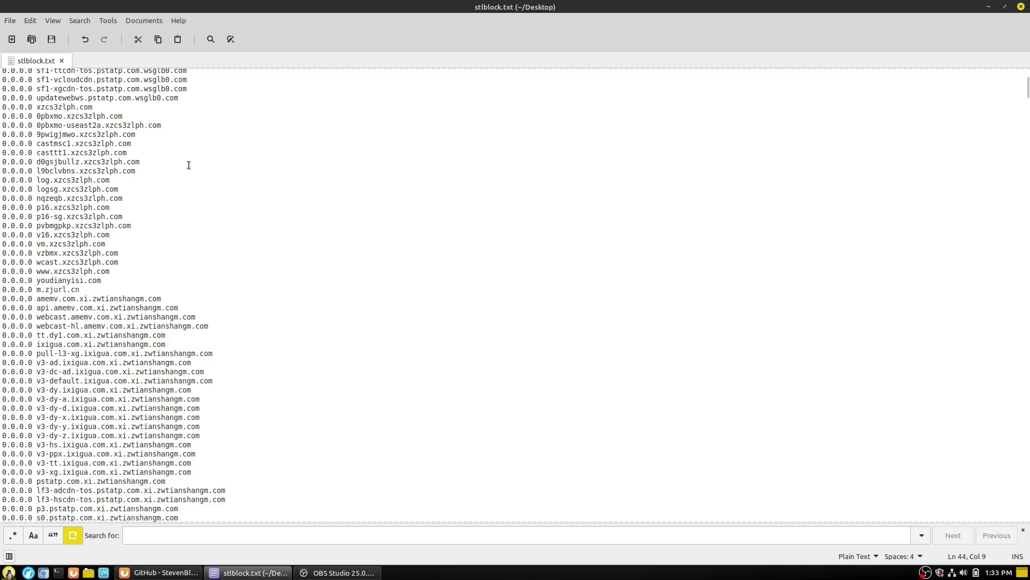
{"action": "scroll", "coordinate": [265, 365], "scroll_direction": "down", "scroll_amount": 12}
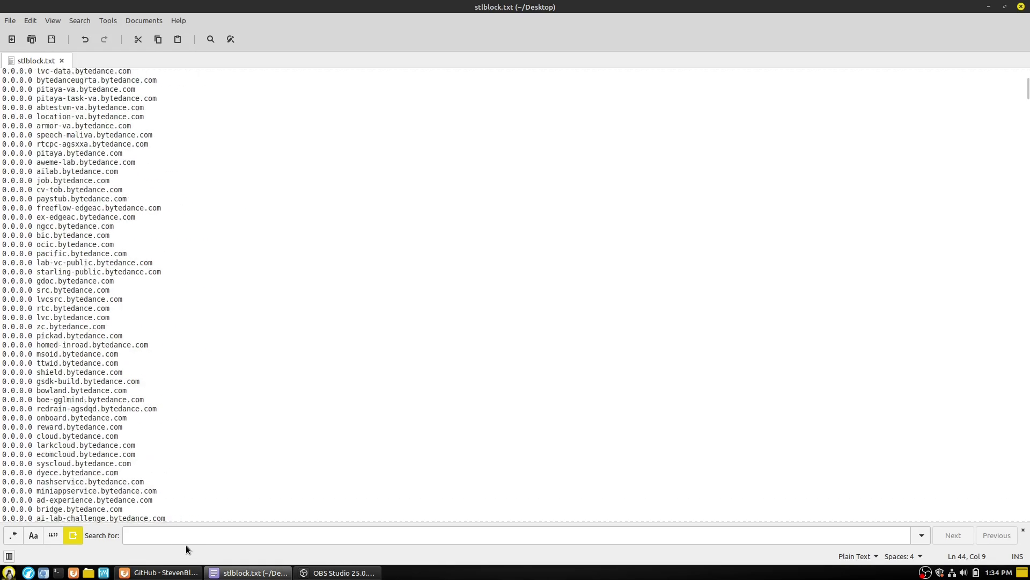
Step: Search the file for "black" and place the cursor above the comment that starts the unified hosts section
{"action": "type", "text": "bl"}
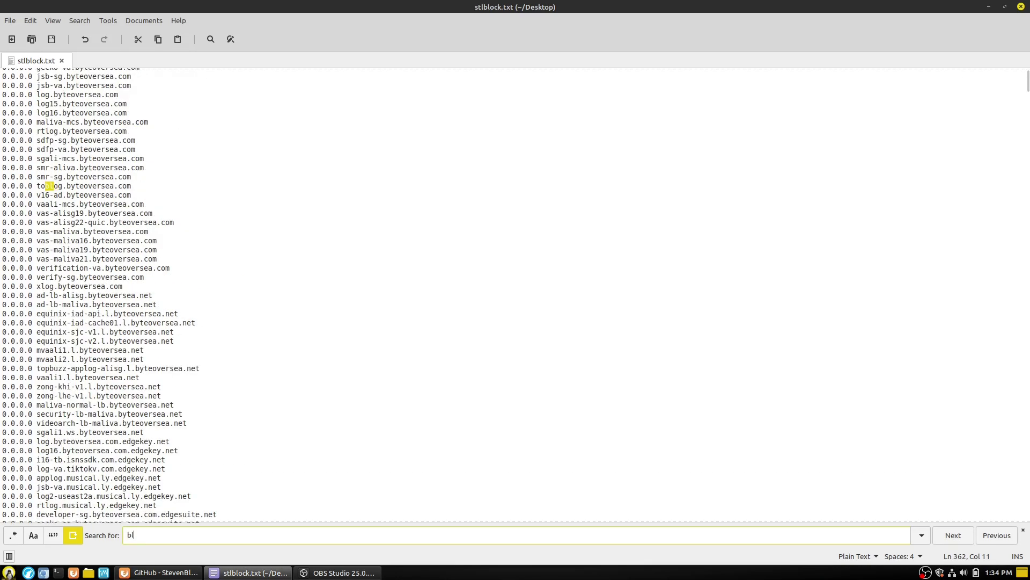
{"action": "type", "text": "ack"}
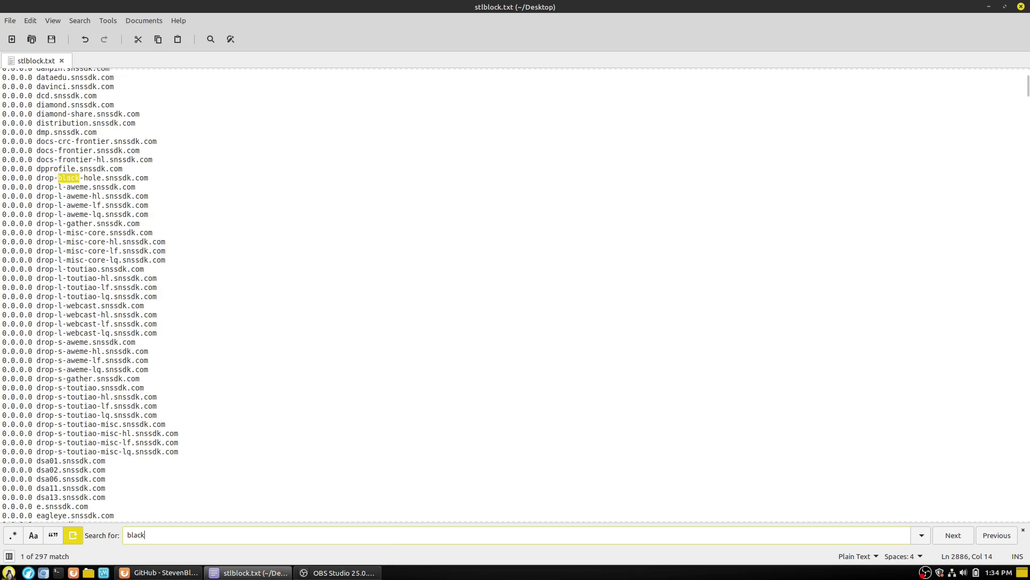
{"action": "left_click", "coordinate": [939, 539]}
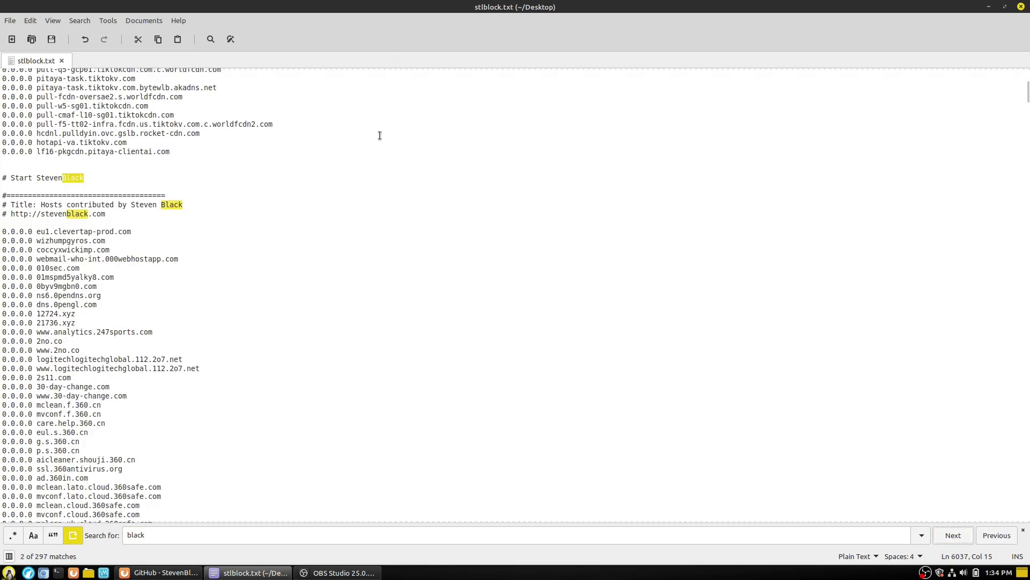
{"action": "left_click", "coordinate": [90, 170]}
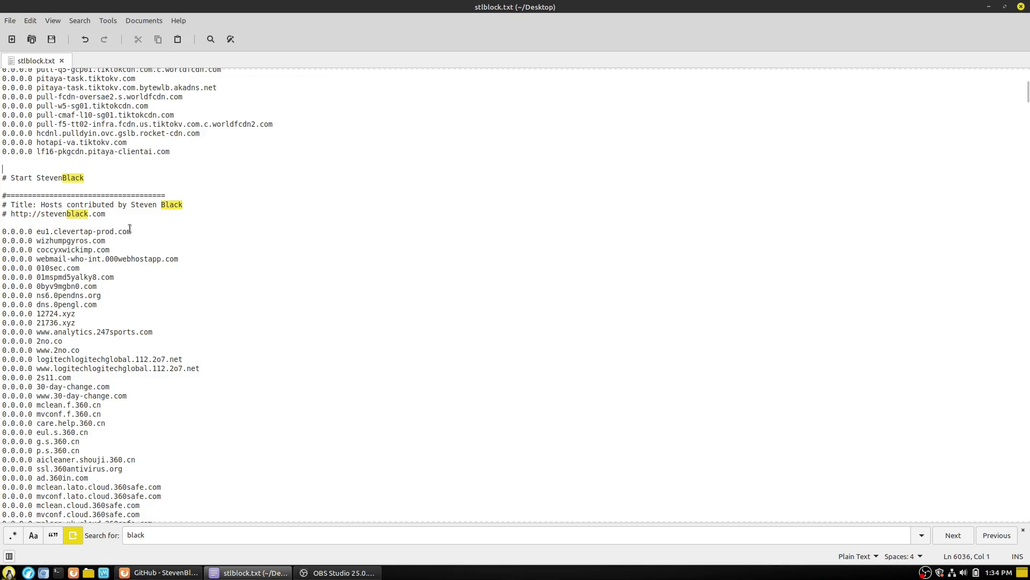
Step: Skim the unified hosts entries to the end of the file, and go back up to their shorter TikTok section
{"action": "scroll", "coordinate": [160, 231], "scroll_direction": "down", "scroll_amount": 20}
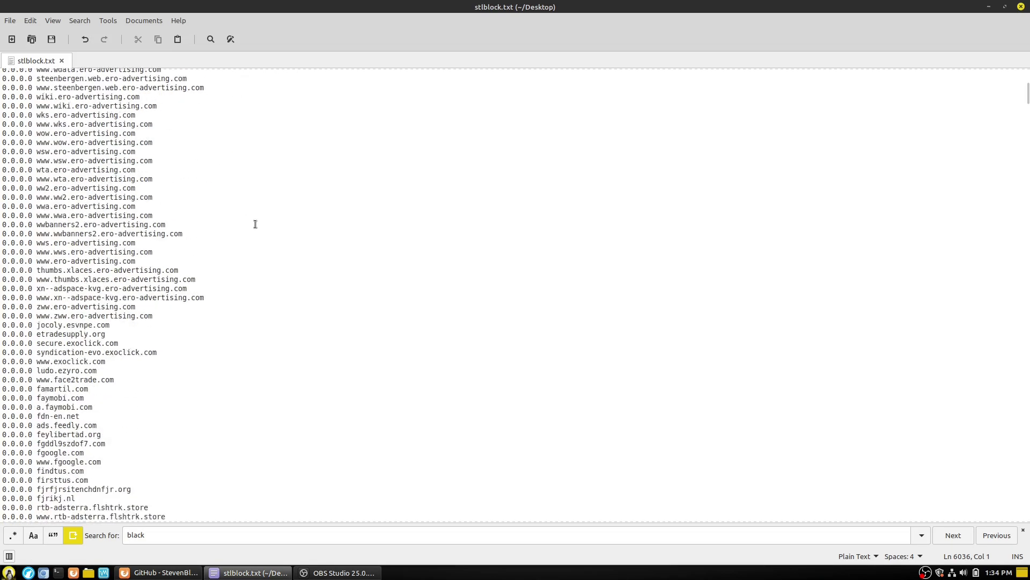
{"action": "scroll", "coordinate": [968, 91], "scroll_direction": "down", "scroll_amount": 20}
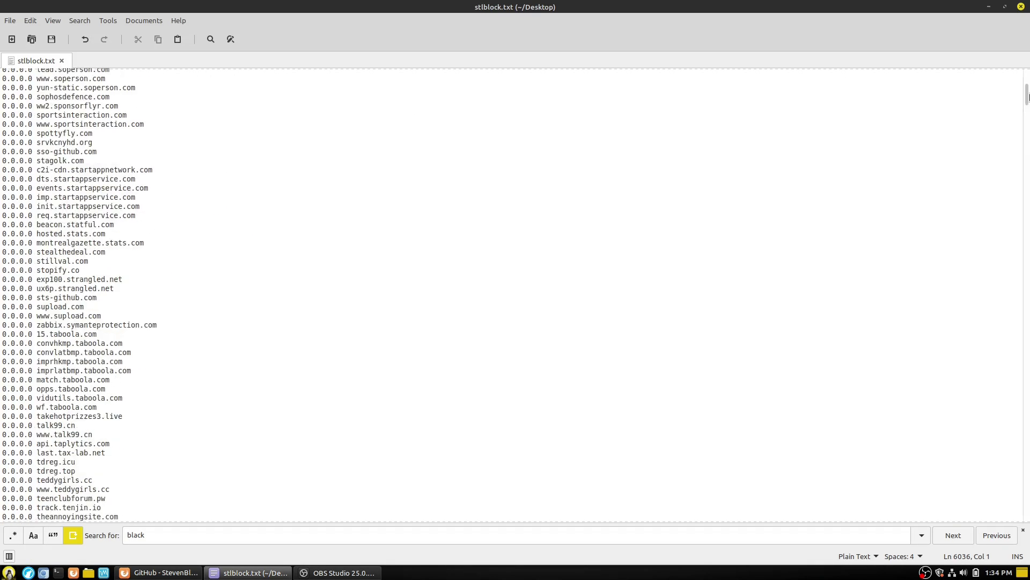
{"action": "left_click_drag", "start_coordinate": [1027, 100], "coordinate": [1021, 550]}
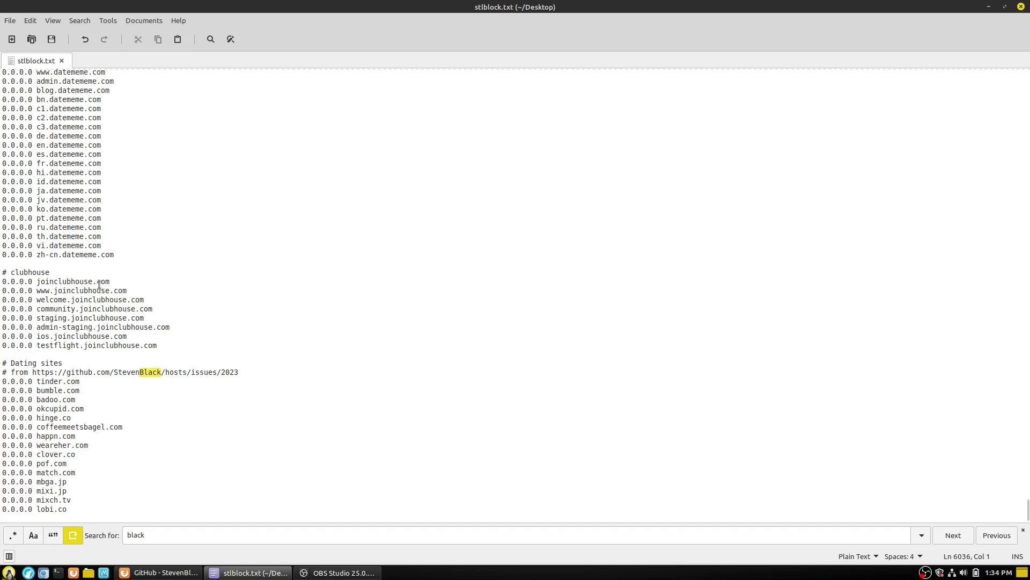
{"action": "scroll", "coordinate": [60, 267], "scroll_direction": "up", "scroll_amount": 12}
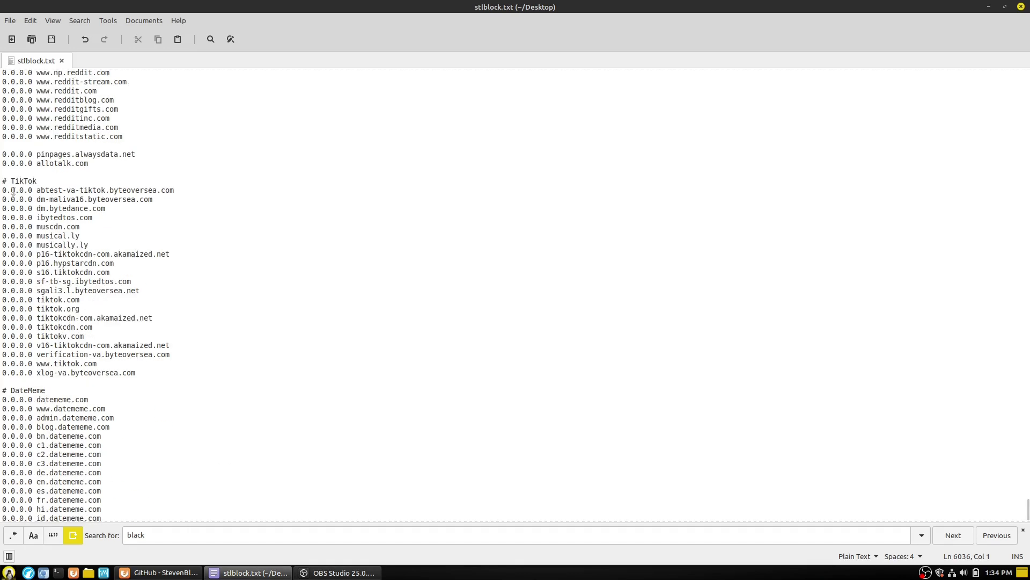
Step: Skim upward through the Reddit, Tumblr, MySpace, LinkedIn and WhatsApp entries and return to the Facebook Block section at the start of stlblock.txt
{"action": "scroll", "coordinate": [89, 281], "scroll_direction": "up", "scroll_amount": 20}
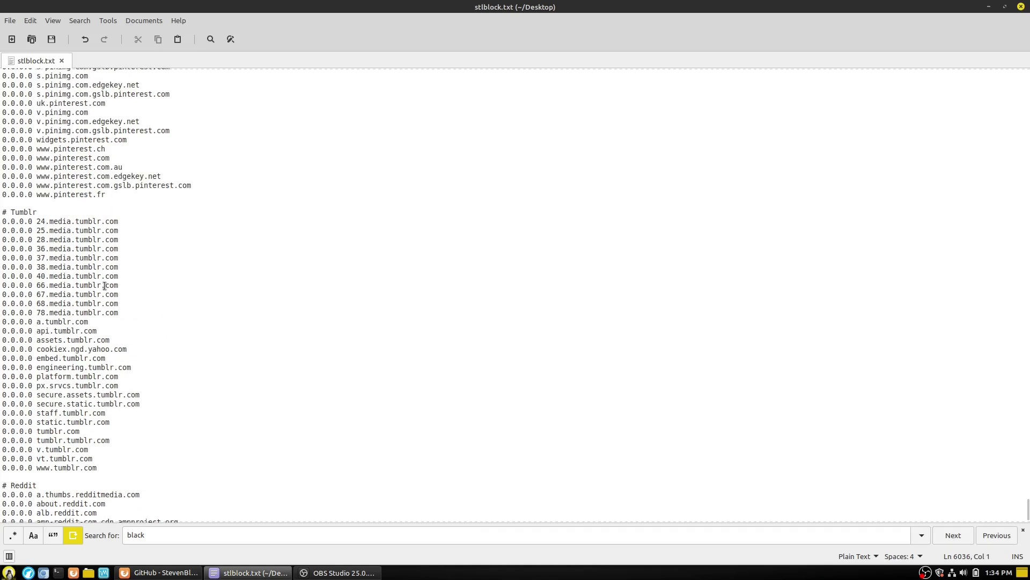
{"action": "scroll", "coordinate": [81, 240], "scroll_direction": "down", "scroll_amount": 3}
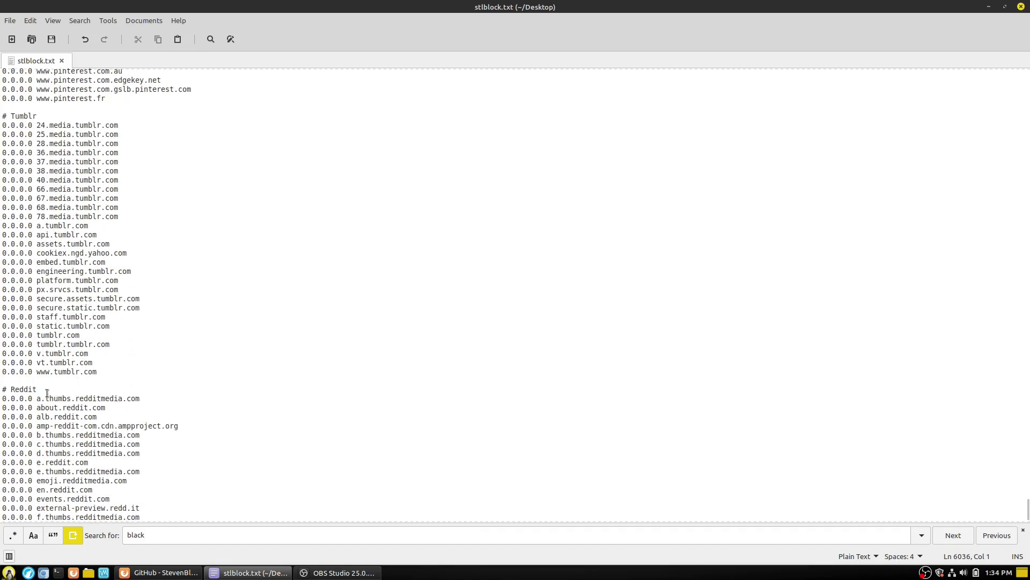
{"action": "scroll", "coordinate": [49, 395], "scroll_direction": "up", "scroll_amount": 20}
{"action": "scroll", "coordinate": [181, 319], "scroll_direction": "up", "scroll_amount": 9}
{"action": "scroll", "coordinate": [43, 146], "scroll_direction": "up", "scroll_amount": 4}
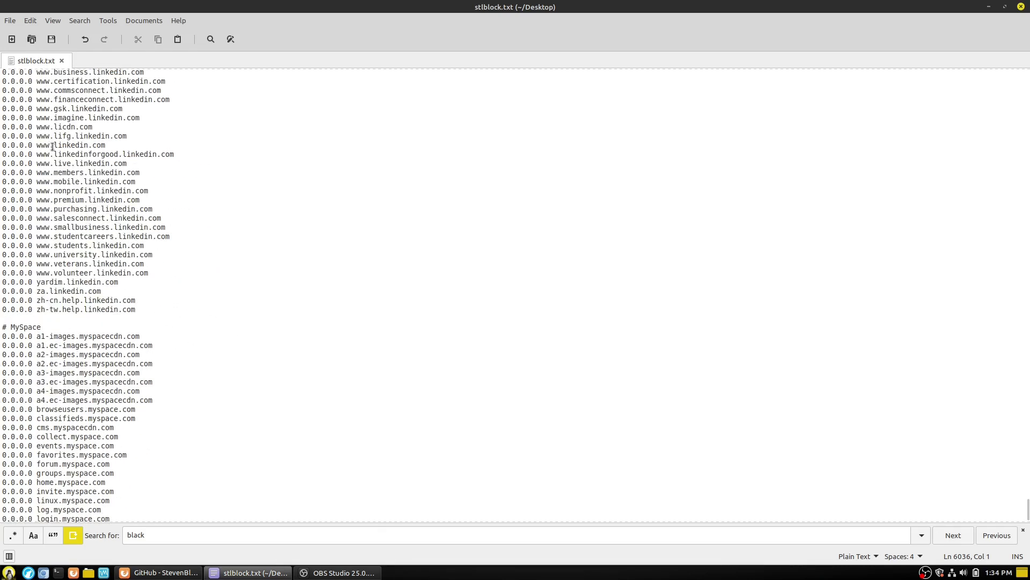
{"action": "scroll", "coordinate": [146, 354], "scroll_direction": "up", "scroll_amount": 20}
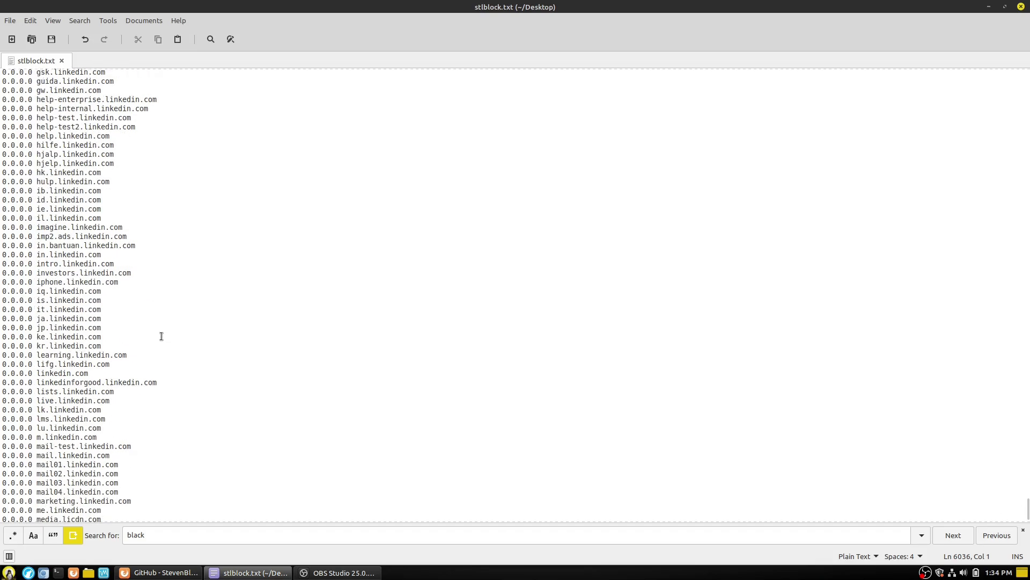
{"action": "scroll", "coordinate": [161, 336], "scroll_direction": "up", "scroll_amount": 20}
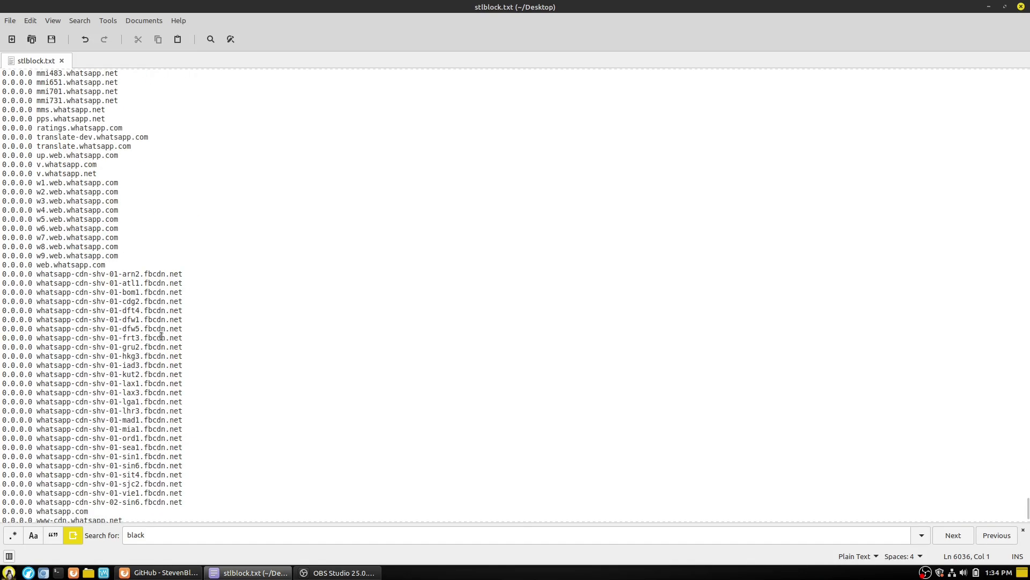
{"action": "left_click_drag", "start_coordinate": [1027, 509], "coordinate": [999, 69]}
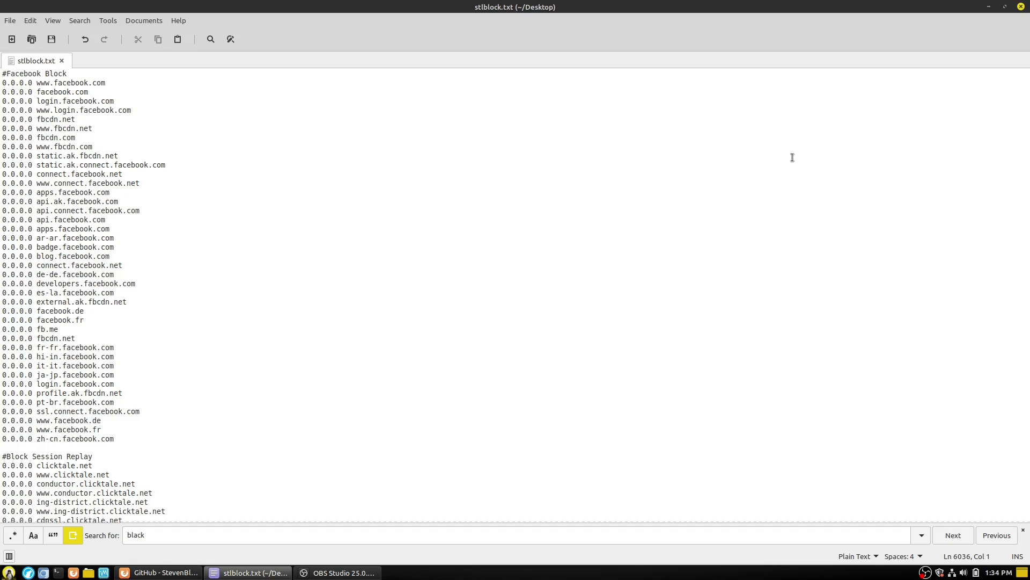
{"action": "left_click", "coordinate": [826, 211]}
Step: Open a terminal and run "sudo nano /etc/hosts", entering the account password to edit the system hosts file
{"action": "key", "text": "ctrl+alt+t"}
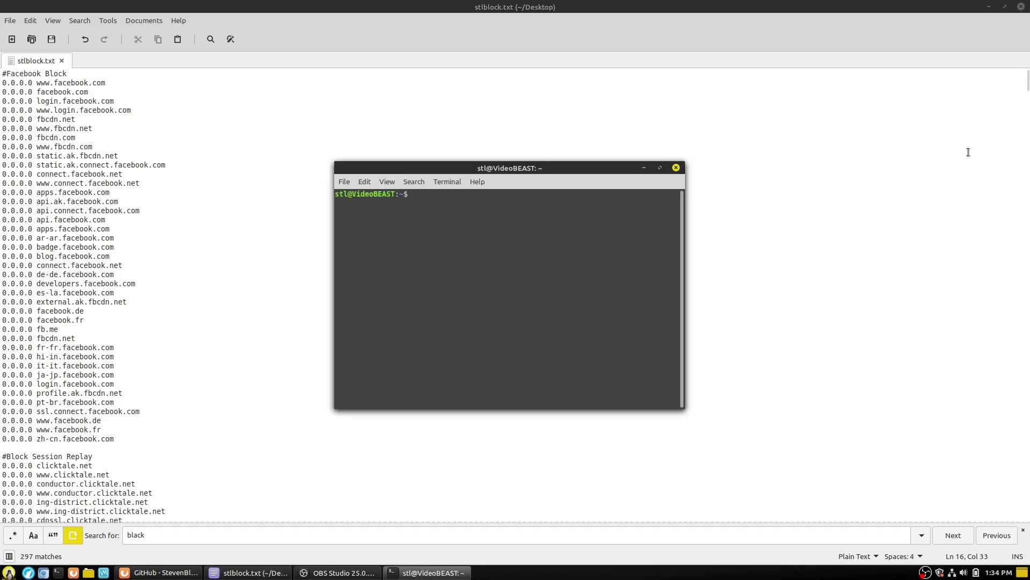
{"action": "type", "text": "nano"}
{"action": "key", "text": "BackSpace"}
{"action": "key", "text": "BackSpace"}
{"action": "key", "text": "BackSpace"}
{"action": "key", "text": "BackSpace"}
{"action": "key", "text": "BackSpace"}
{"action": "type", "text": "sudo nano /etc/hosts"}
{"action": "key", "text": "Return"}
{"action": "type", "text": "*********"}
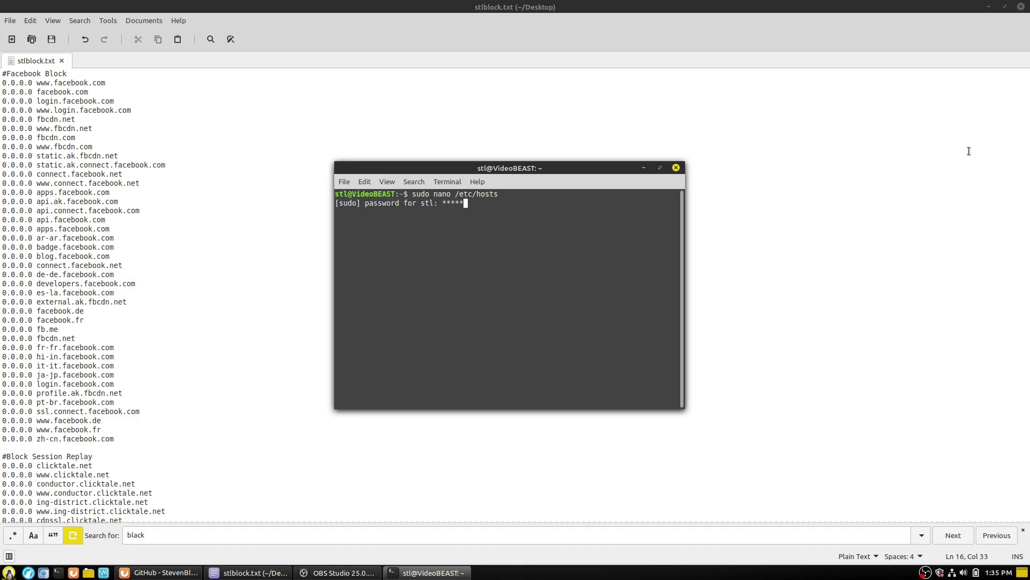
{"action": "key", "text": "Return"}
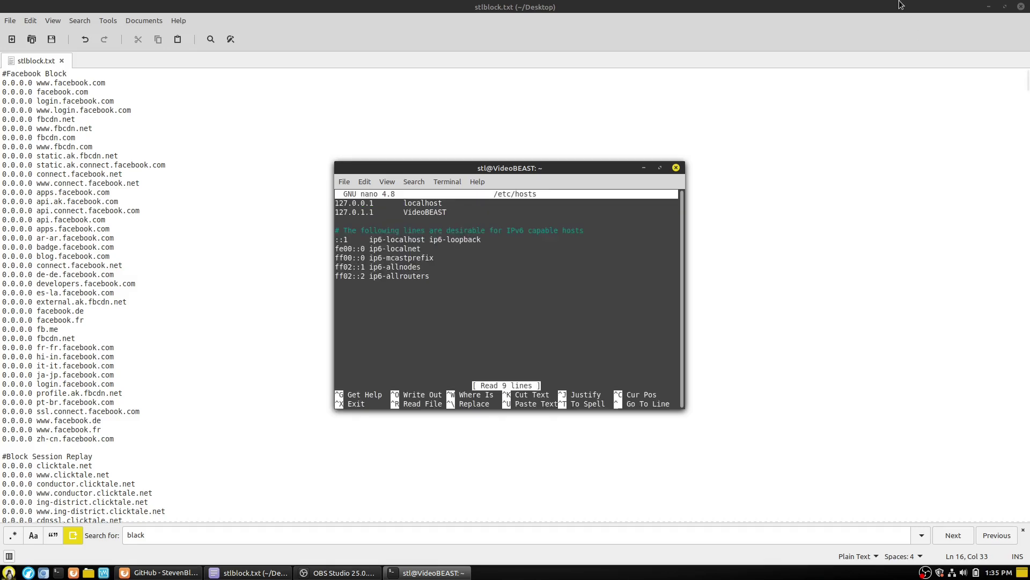
Step: Add a blank line below the last IPv6 entry, ff02::2 ip6-allrouters, in the hosts file
{"action": "key", "text": "Down"}
{"action": "key", "text": "Down"}
{"action": "key", "text": "Down"}
{"action": "key", "text": "Down"}
{"action": "key", "text": "Down"}
{"action": "key", "text": "Down"}
{"action": "key", "text": "Down"}
{"action": "key", "text": "Down"}
{"action": "key", "text": "Down"}
{"action": "key", "text": "Return"}
Step: Copy the whole Facebook Block section from stlblock.txt and paste it at the end of /etc/hosts in the terminal
{"action": "left_click_drag", "start_coordinate": [3, 200], "coordinate": [2, 72]}
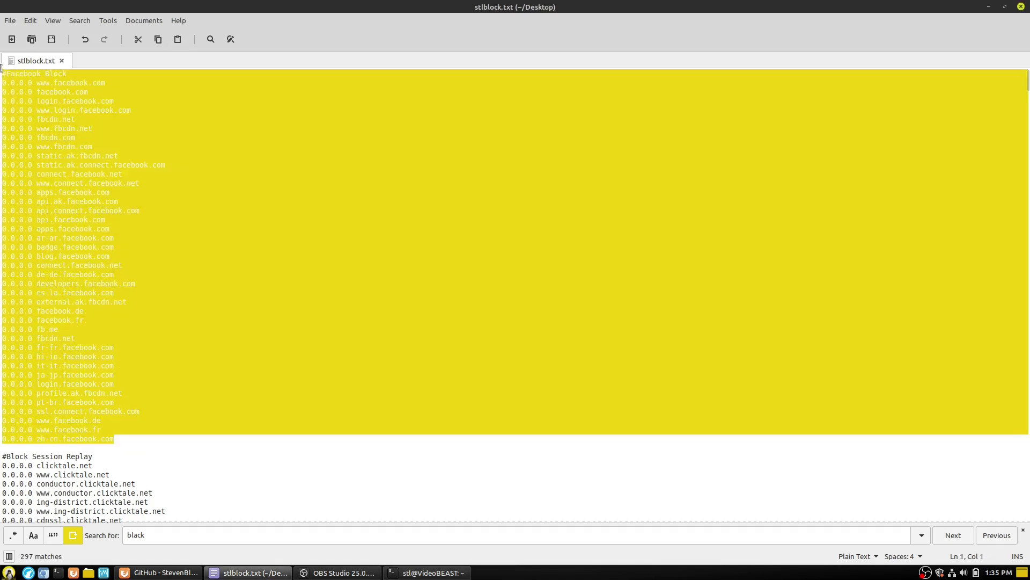
{"action": "right_click", "coordinate": [12, 85]}
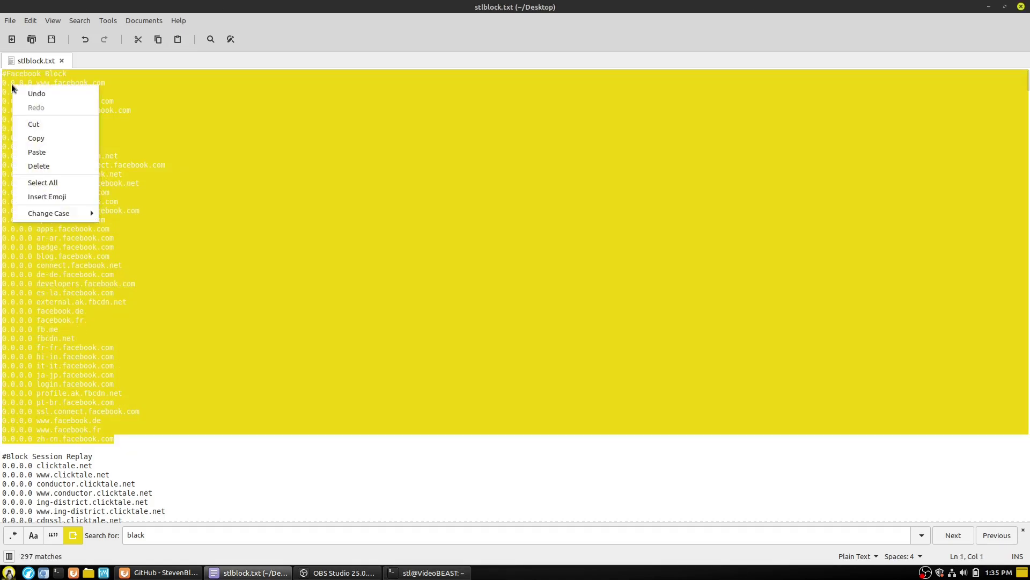
{"action": "left_click", "coordinate": [50, 136]}
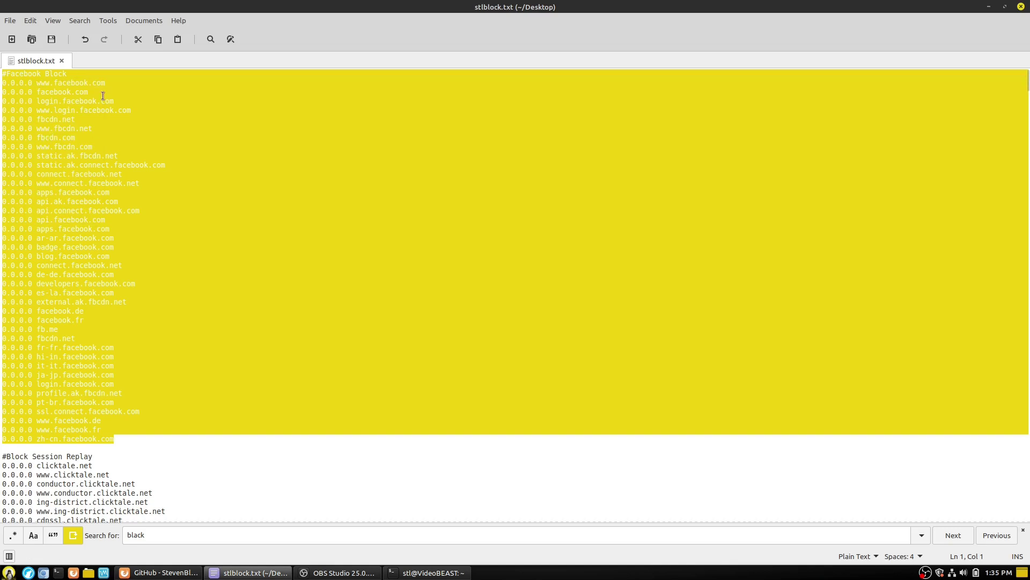
{"action": "left_click", "coordinate": [429, 573]}
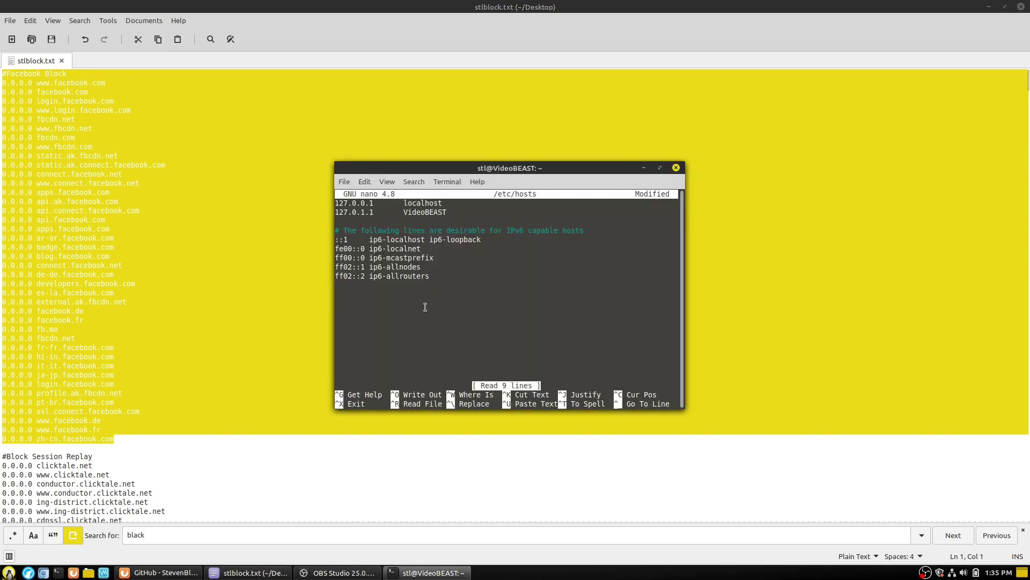
{"action": "key", "text": "ctrl+shift+v"}
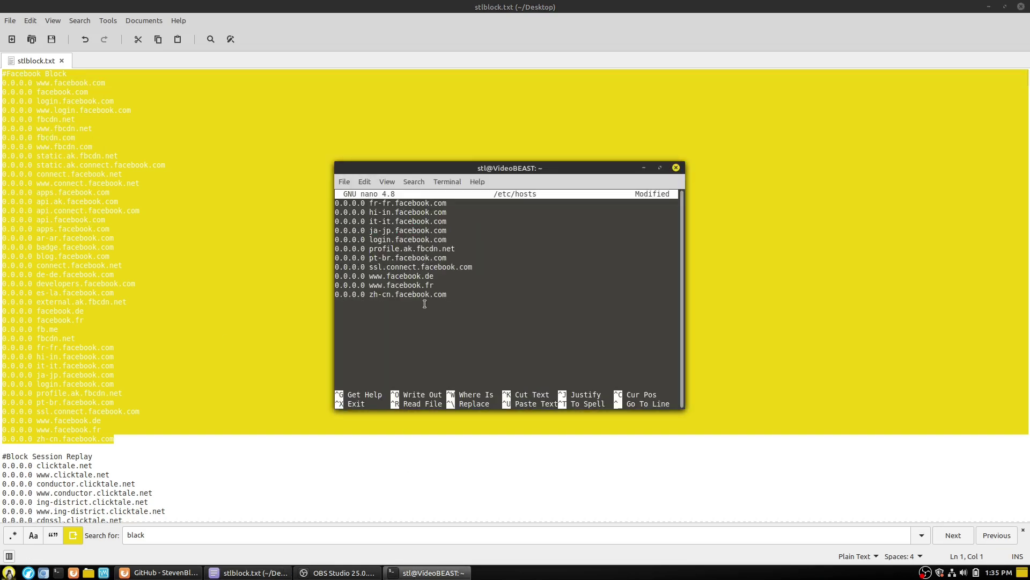
Step: Review the edited hosts file from the pasted Facebook entries up to the localhost lines and back down to the end
{"action": "key", "text": "Up"}
{"action": "key", "text": "Up"}
{"action": "key", "text": "Up"}
{"action": "key", "text": "Up"}
{"action": "key", "text": "Up"}
{"action": "key", "text": "Up"}
{"action": "key", "text": "Up"}
{"action": "key", "text": "Up"}
{"action": "key", "text": "Up"}
{"action": "key", "text": "Up"}
{"action": "key", "text": "Up"}
{"action": "key", "text": "Up"}
{"action": "key", "text": "Up"}
{"action": "key", "text": "Up"}
{"action": "key", "text": "Up"}
{"action": "key", "text": "Up"}
{"action": "key", "text": "Up"}
{"action": "key", "text": "Up"}
{"action": "key", "text": "Up"}
{"action": "key", "text": "Up"}
{"action": "key", "text": "Up"}
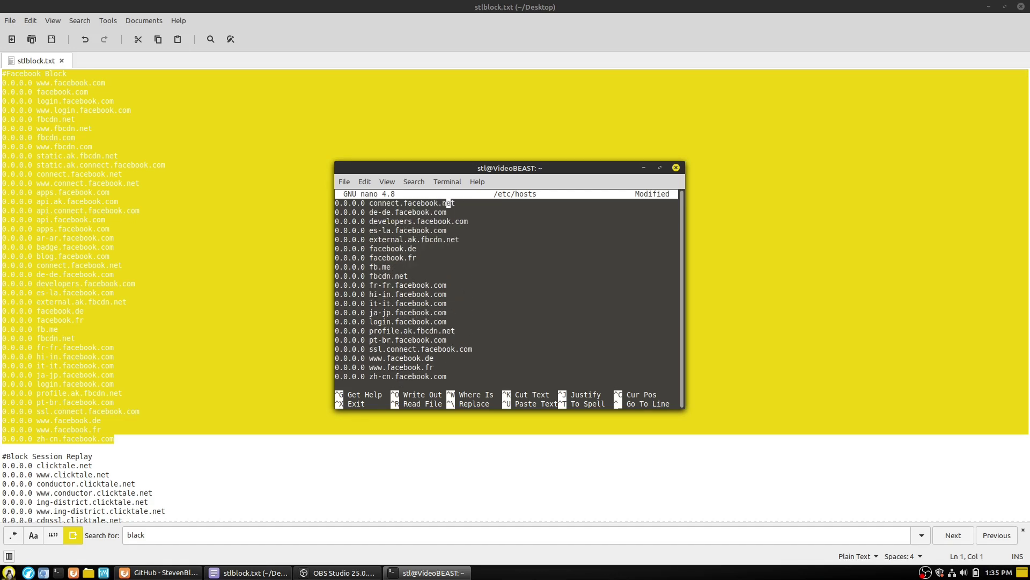
{"action": "key", "text": "Up"}
{"action": "key", "text": "Up"}
{"action": "key", "text": "End"}
{"action": "key", "text": "Down"}
{"action": "key", "text": "Down"}
{"action": "key", "text": "Down"}
{"action": "key", "text": "Down"}
{"action": "key", "text": "Down"}
{"action": "key", "text": "Down"}
{"action": "key", "text": "Down"}
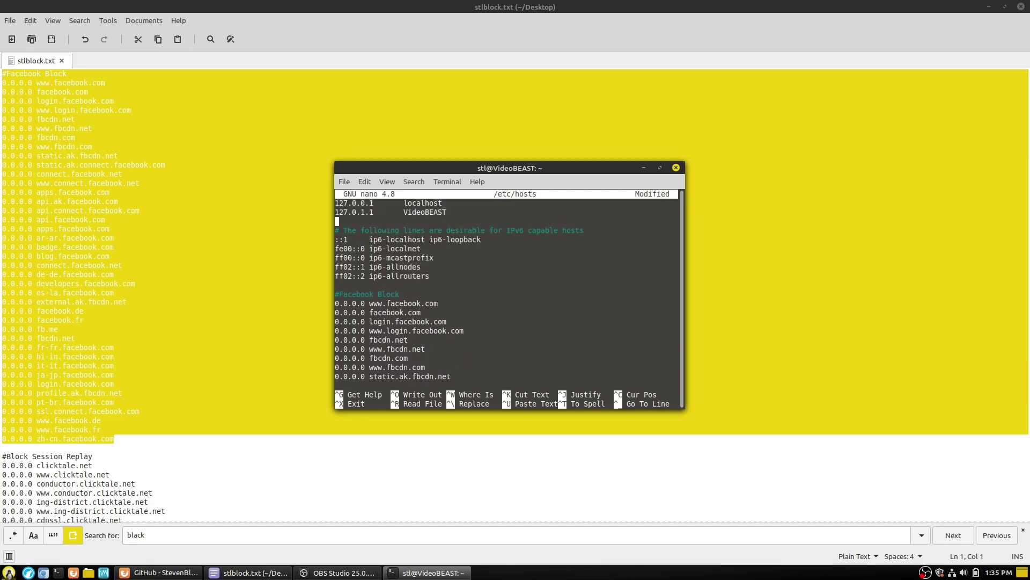
{"action": "key", "text": "Down"}
{"action": "key", "text": "Down"}
{"action": "key", "text": "Down"}
{"action": "key", "text": "Down"}
{"action": "key", "text": "Down"}
{"action": "key", "text": "Down"}
{"action": "key", "text": "Down"}
{"action": "key", "text": "Down"}
{"action": "key", "text": "Down"}
{"action": "key", "text": "Down"}
{"action": "key", "text": "Down"}
{"action": "key", "text": "Down"}
{"action": "key", "text": "Down"}
{"action": "key", "text": "Down"}
{"action": "key", "text": "Down"}
{"action": "key", "text": "Down"}
{"action": "key", "text": "Down"}
{"action": "key", "text": "Down"}
{"action": "key", "text": "Down"}
{"action": "key", "text": "Down"}
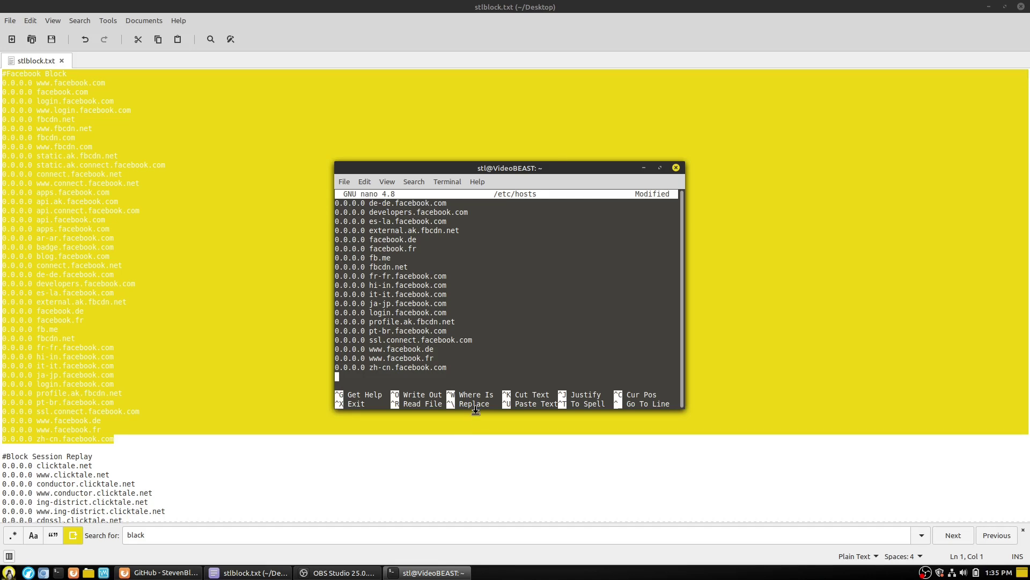
Step: Exit nano and save the changes under the file name /etc/hosts
{"action": "key", "text": "ctrl+x"}
{"action": "key", "text": "y"}
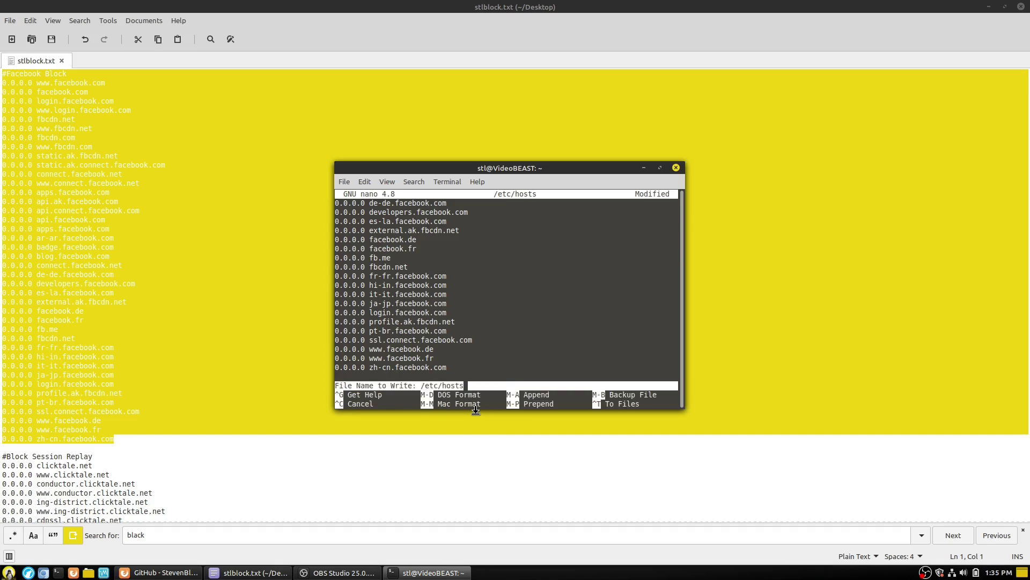
{"action": "key", "text": "Return"}
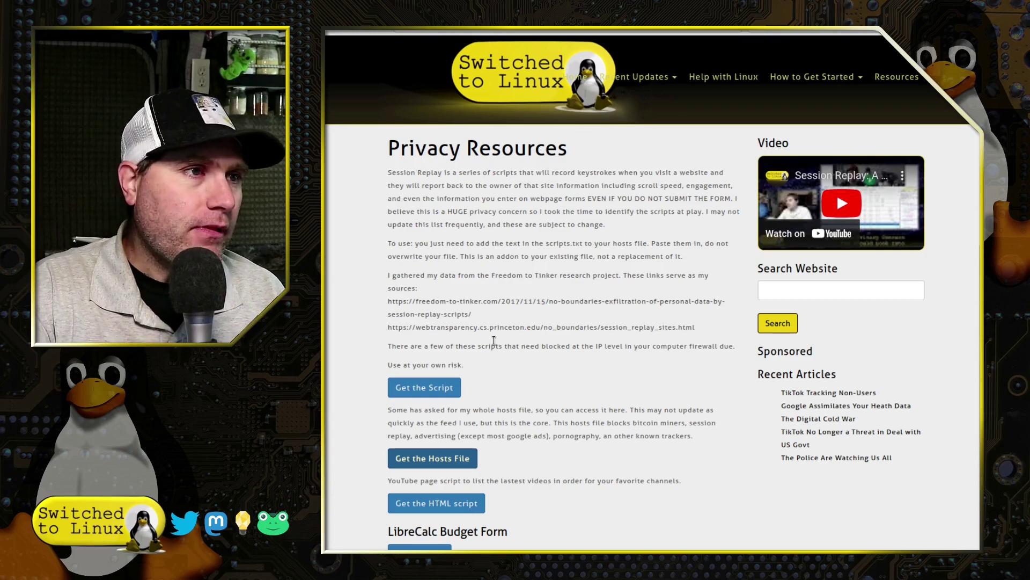
Step: Look over the Privacy Resources page of the Switched to Linux website, including its session replay script and hosts file downloads
{"action": "scroll", "coordinate": [494, 340], "scroll_direction": "down", "scroll_amount": 3}
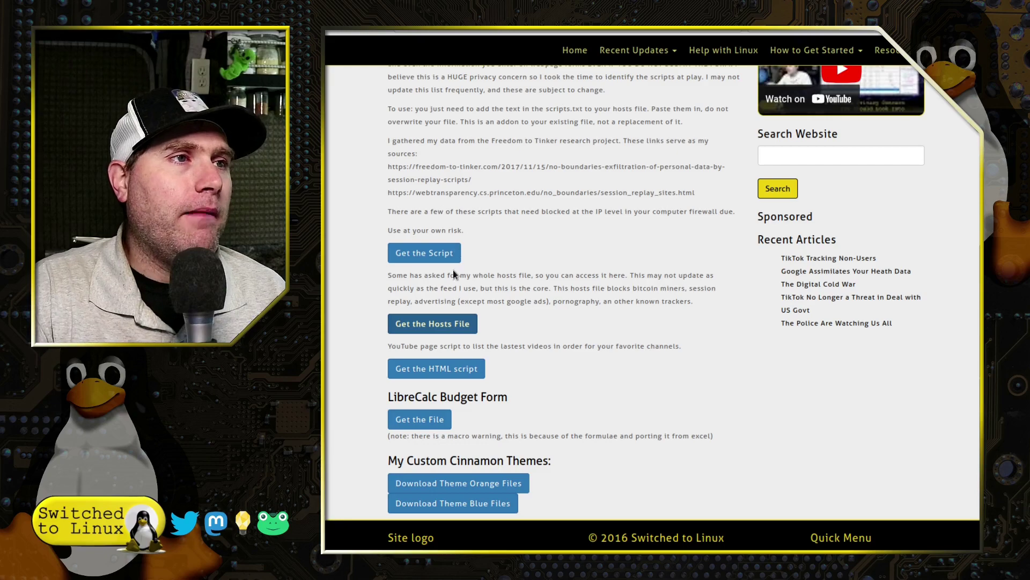
{"action": "scroll", "coordinate": [616, 248], "scroll_direction": "up", "scroll_amount": 3}
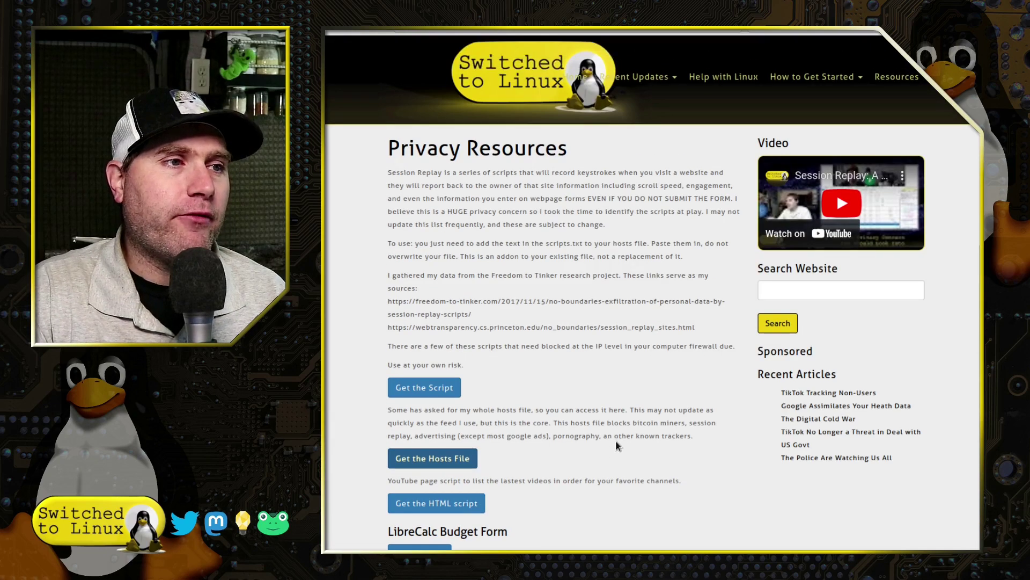
{"action": "scroll", "coordinate": [615, 449], "scroll_direction": "down", "scroll_amount": 3}
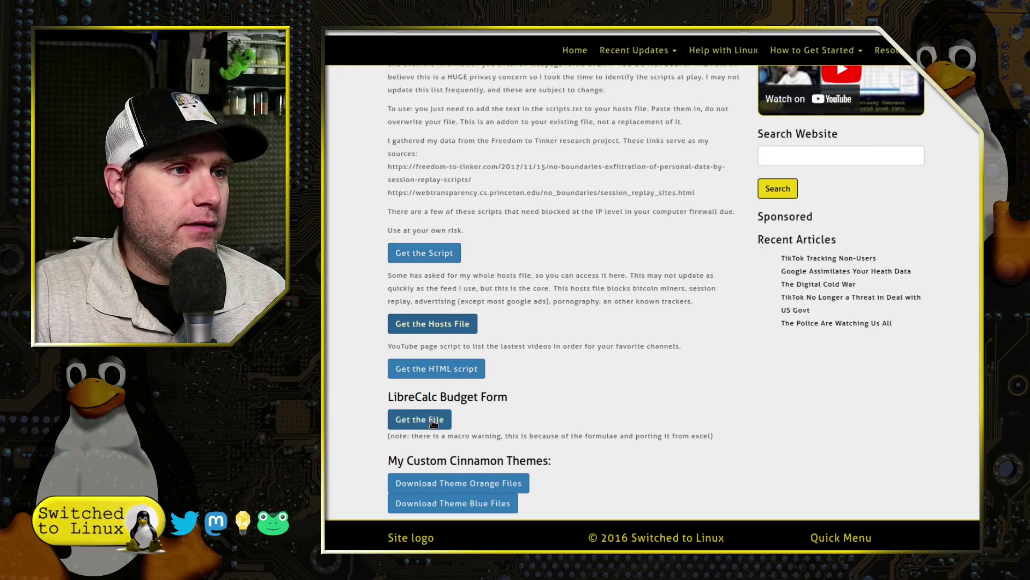
{"action": "scroll", "coordinate": [608, 328], "scroll_direction": "up", "scroll_amount": 3}
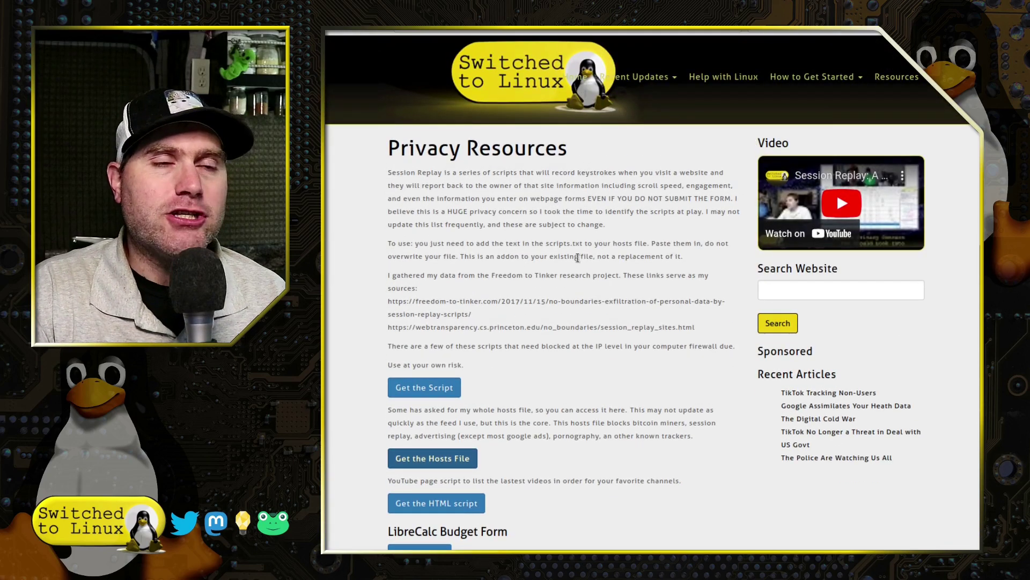
{"action": "scroll", "coordinate": [590, 279], "scroll_direction": "down", "scroll_amount": 2}
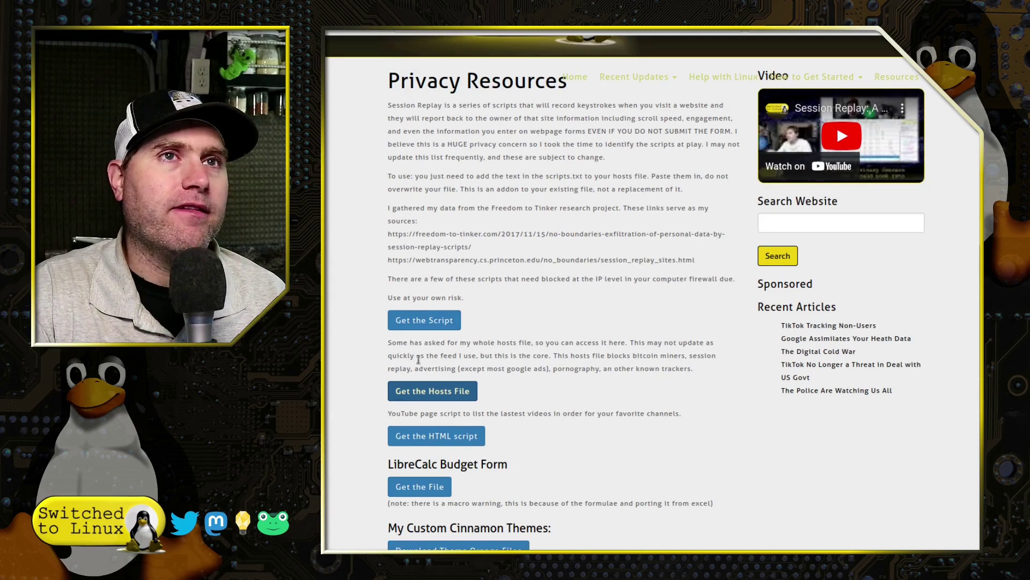